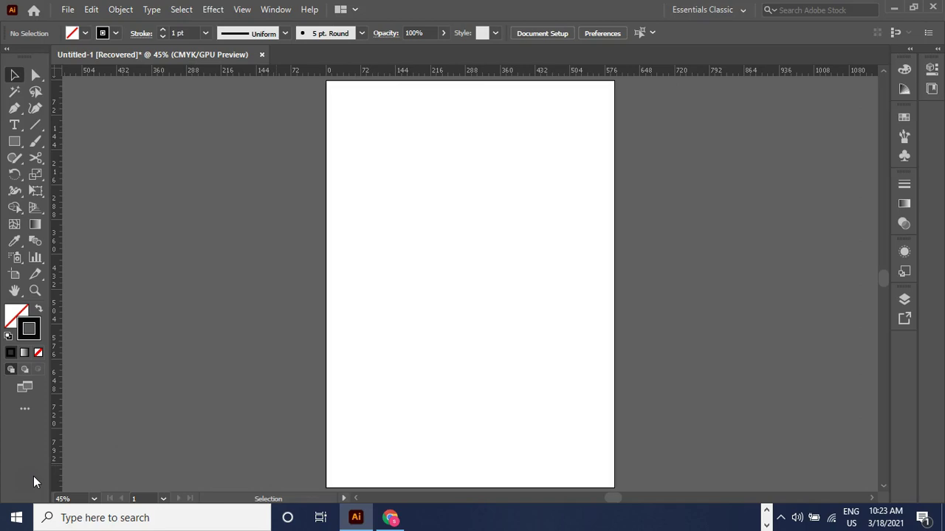
# Review the Add, Delete and Convert Anchor Point tools, then show the Rectangle tool's shape options.
pyautogui.click(15, 109)
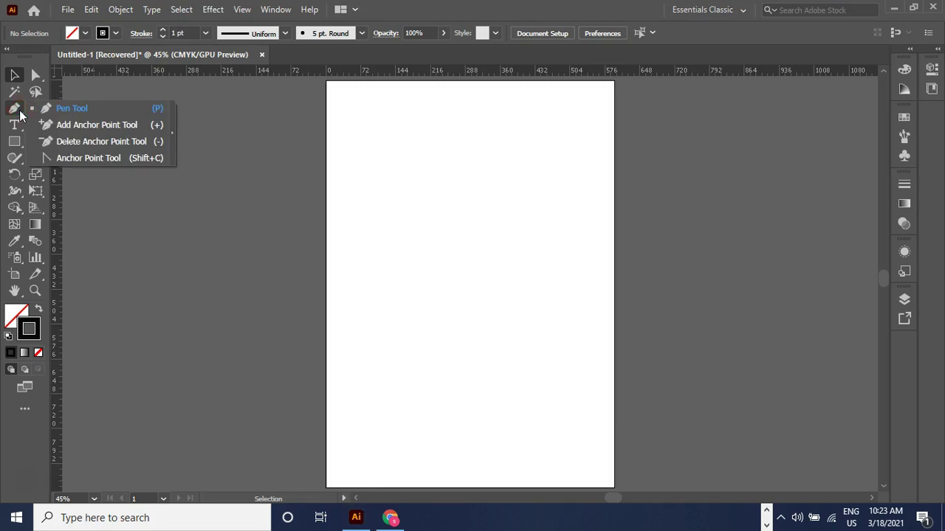
pyautogui.moveTo(20, 114)
pyautogui.mouseDown()
pyautogui.moveTo(131, 126)
pyautogui.moveTo(72, 131)
pyautogui.mouseUp()
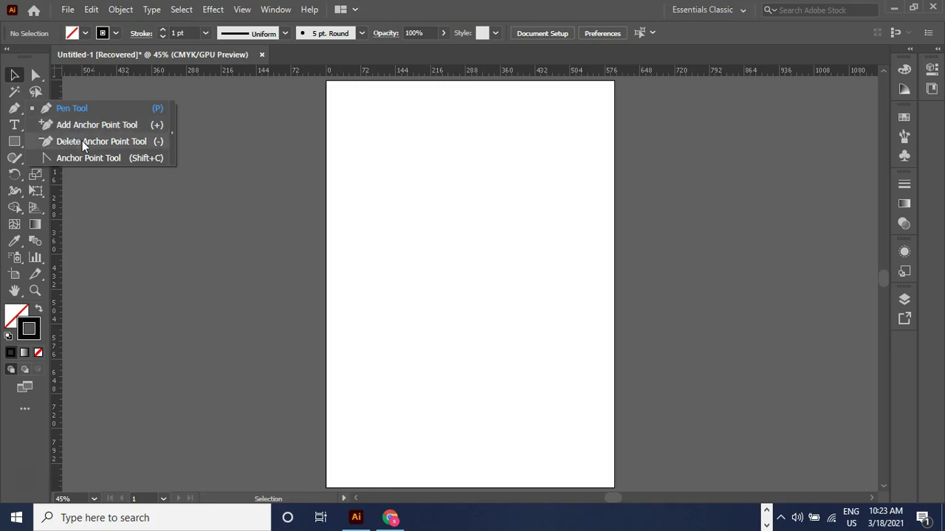
pyautogui.moveTo(82, 141); pyautogui.dragTo(89, 140)
pyautogui.click(151, 165)
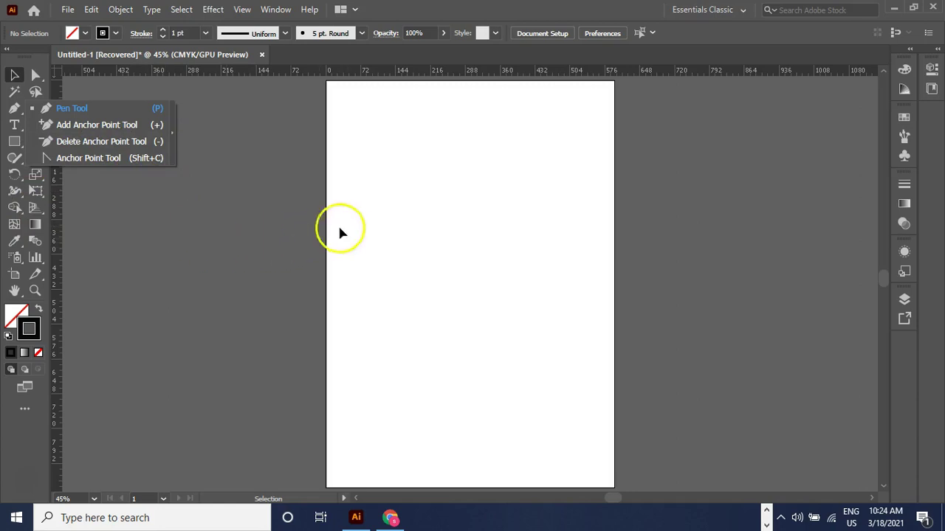
pyautogui.click(229, 214)
pyautogui.click(10, 148)
pyautogui.rightClick(10, 146)
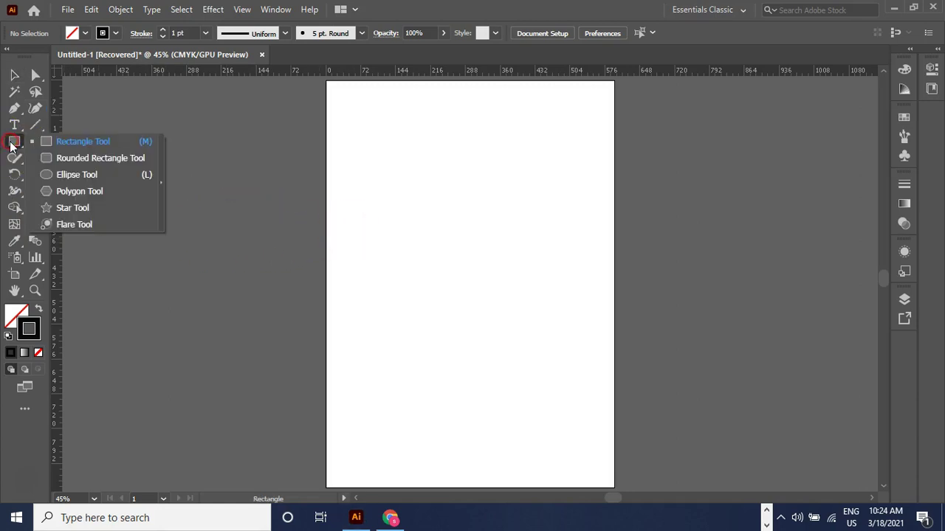
# Draw a square in the upper artboard and give its outline a 9 pt stroke.
pyautogui.click(93, 144)
pyautogui.moveTo(415, 130); pyautogui.dragTo(527, 228)
pyautogui.click(205, 33)
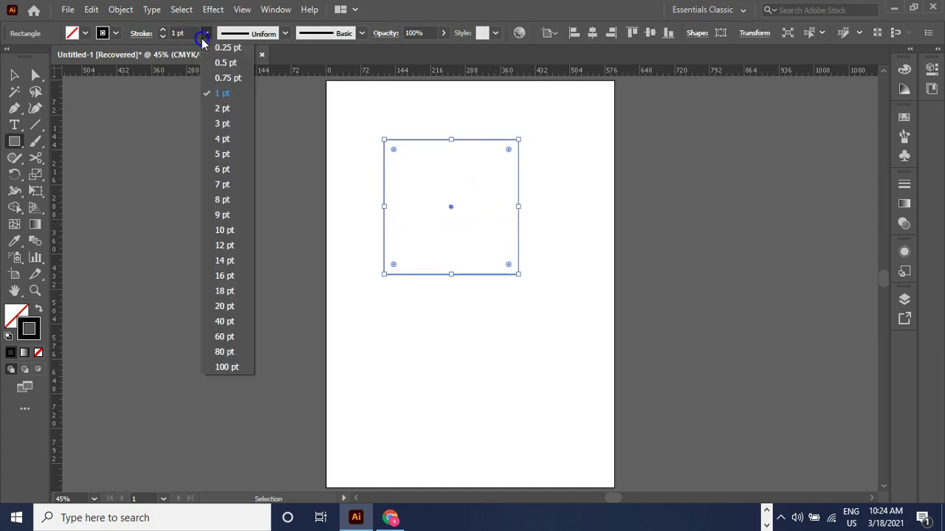
pyautogui.click(220, 212)
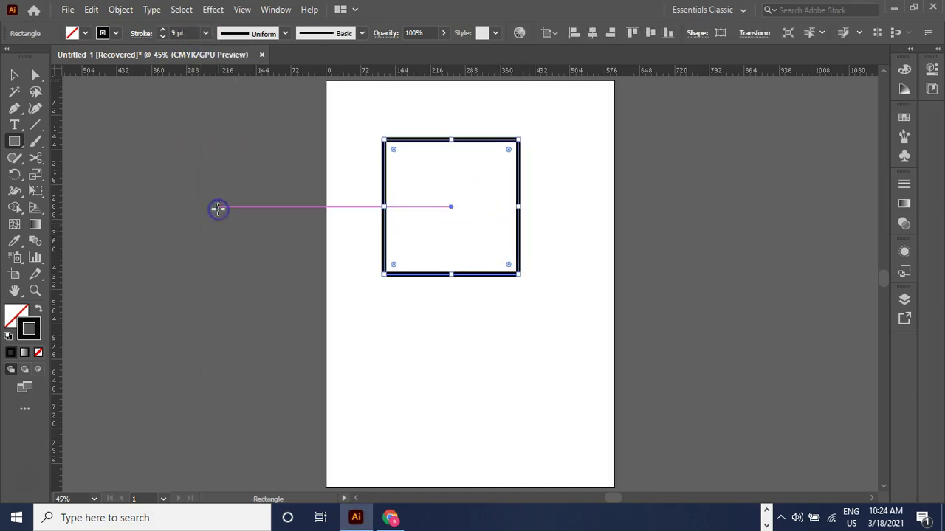
pyautogui.press('v')
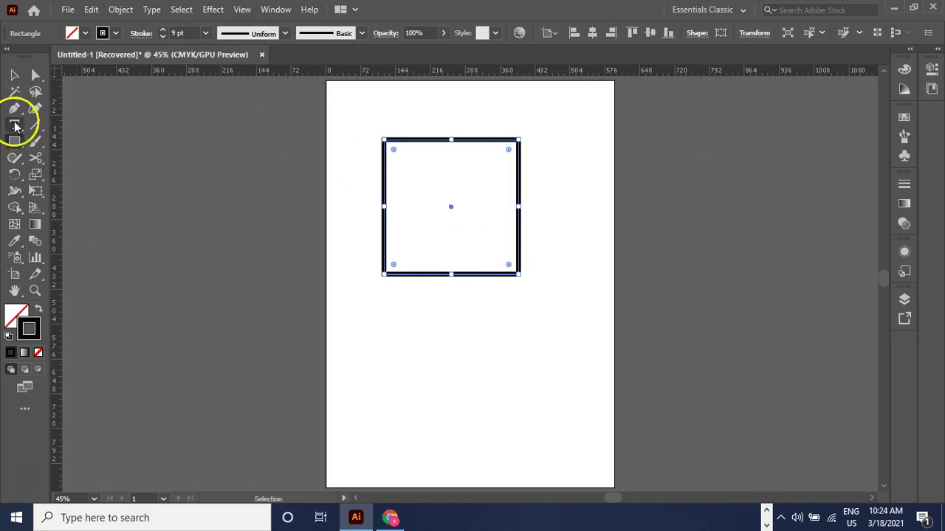
# Choose the Add Anchor Point Tool from the Pen tool group.
pyautogui.click(14, 107)
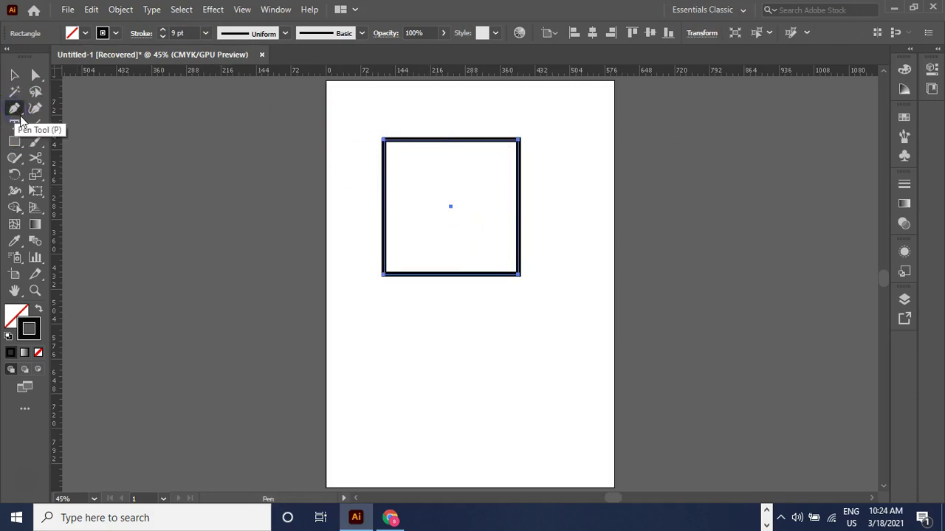
pyautogui.click(23, 119)
pyautogui.moveTo(23, 119)
pyautogui.mouseDown()
pyautogui.moveTo(72, 136)
pyautogui.moveTo(116, 133)
pyautogui.mouseUp()
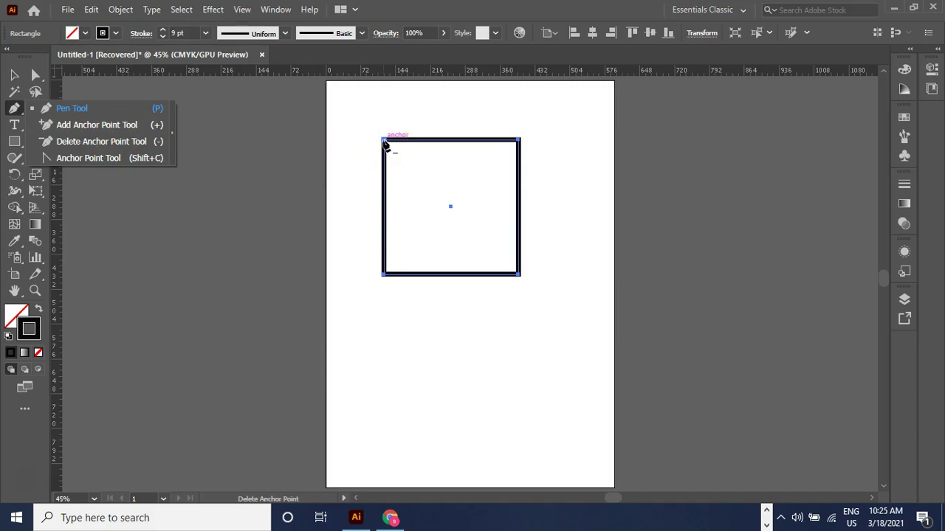
# Add anchor points at the midpoints of the bottom, right, top and left edges.
pyautogui.moveTo(448, 148); pyautogui.dragTo(516, 142)
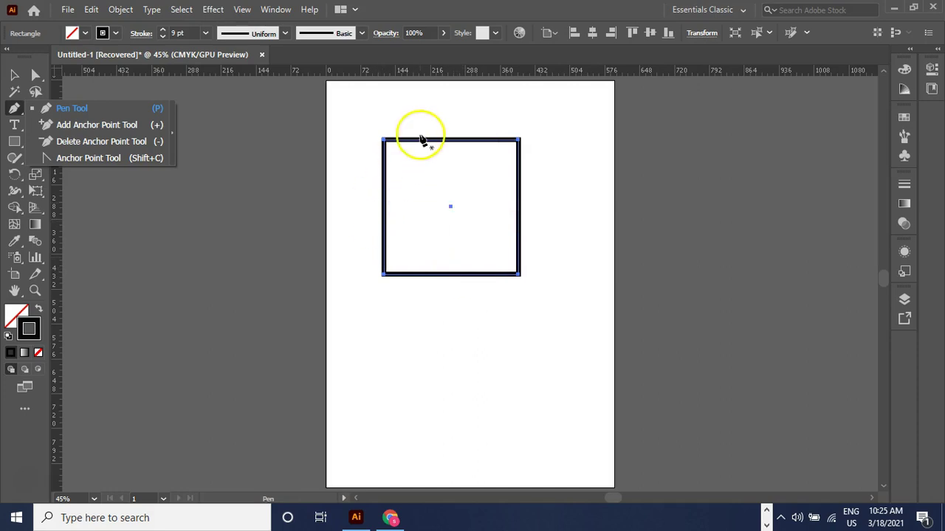
pyautogui.click(451, 275)
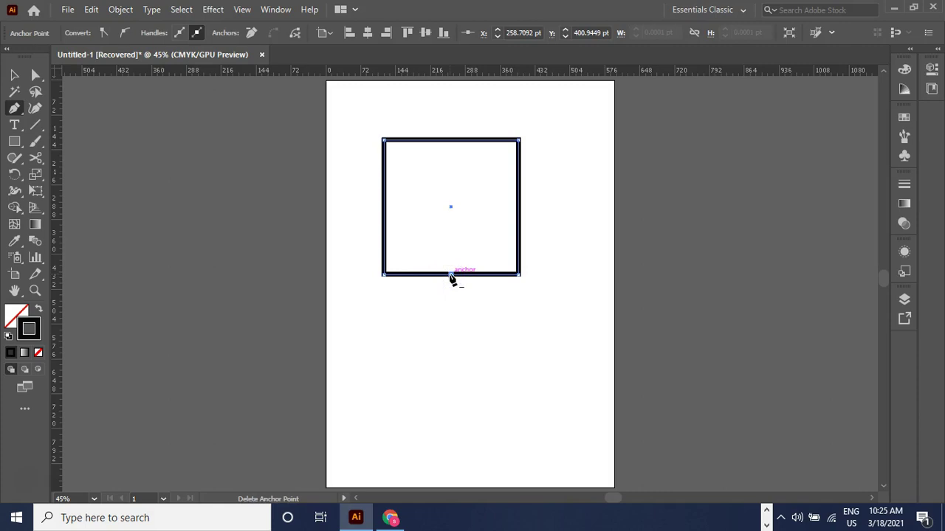
pyautogui.click(520, 205)
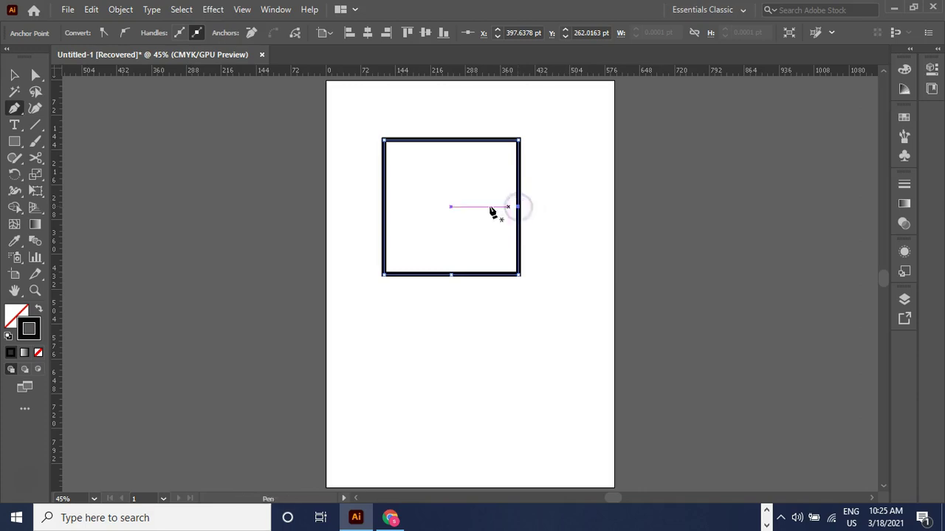
pyautogui.click(451, 139)
pyautogui.click(383, 209)
pyautogui.press('a')
pyautogui.scroll(-1, 388, 131)
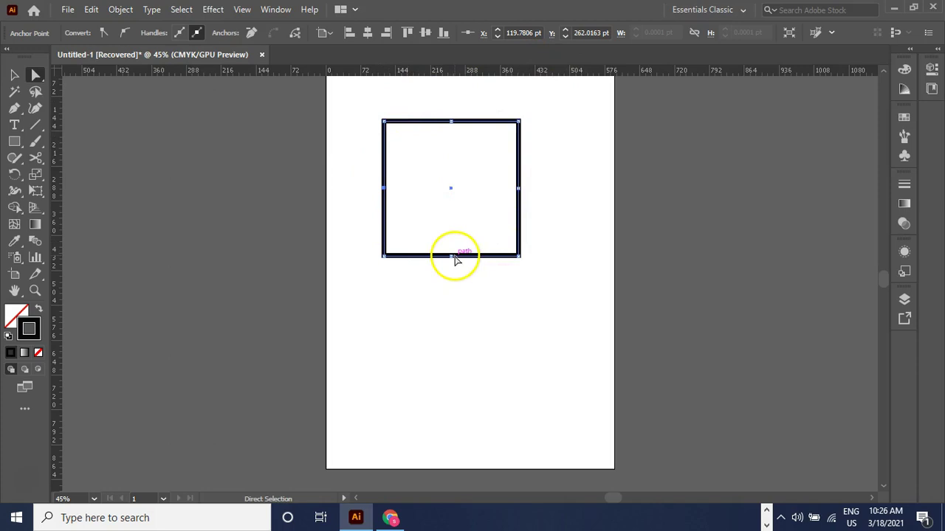
# Drag the bottom, top, right and left midpoint anchors to form a downward spiky arrow.
pyautogui.moveTo(450, 259); pyautogui.dragTo(451, 295)
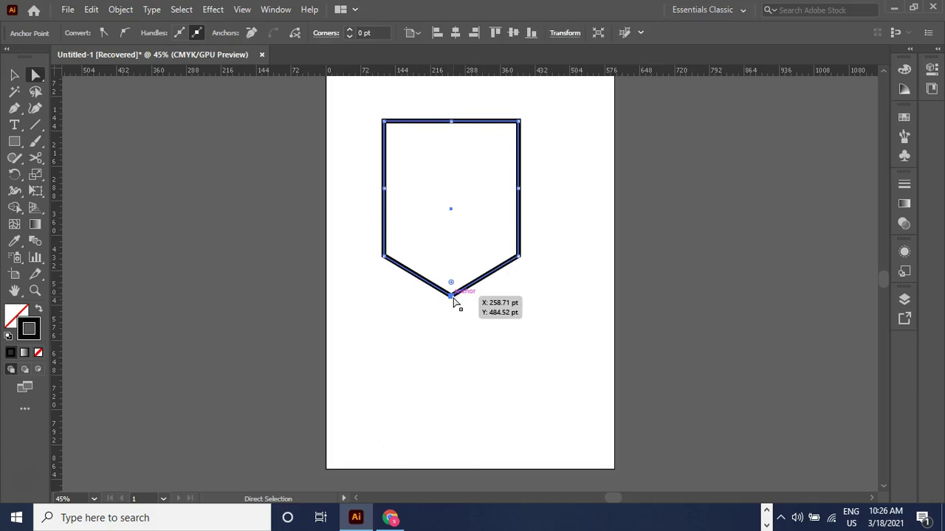
pyautogui.moveTo(451, 120); pyautogui.dragTo(451, 233)
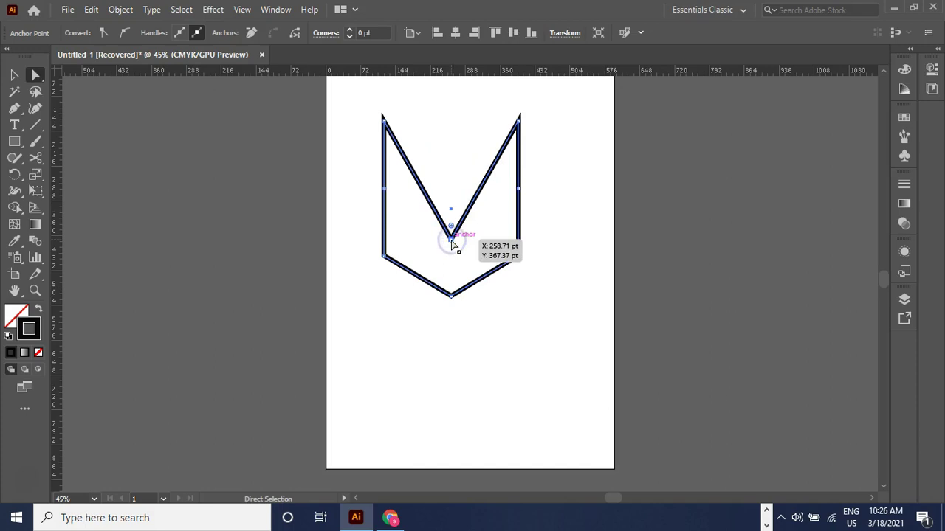
pyautogui.moveTo(518, 191); pyautogui.dragTo(488, 247)
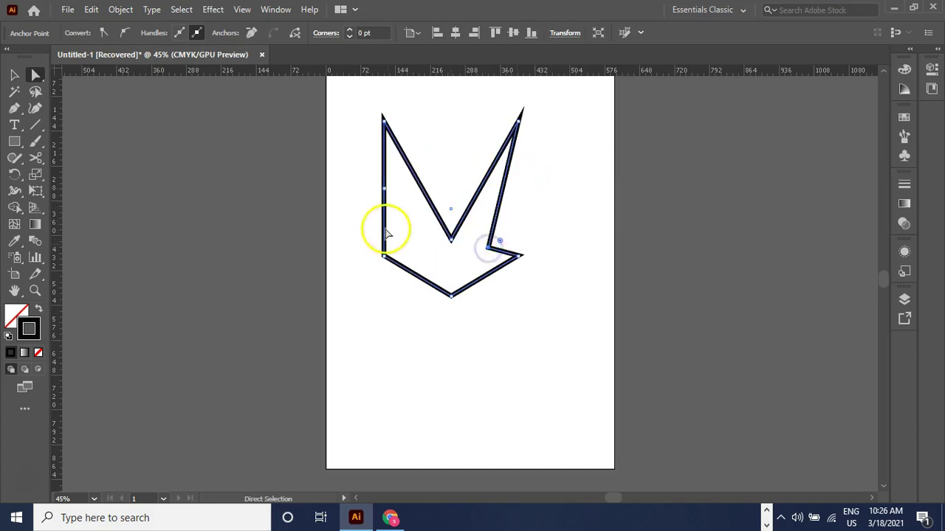
pyautogui.moveTo(382, 192); pyautogui.dragTo(425, 252)
pyautogui.click(453, 296)
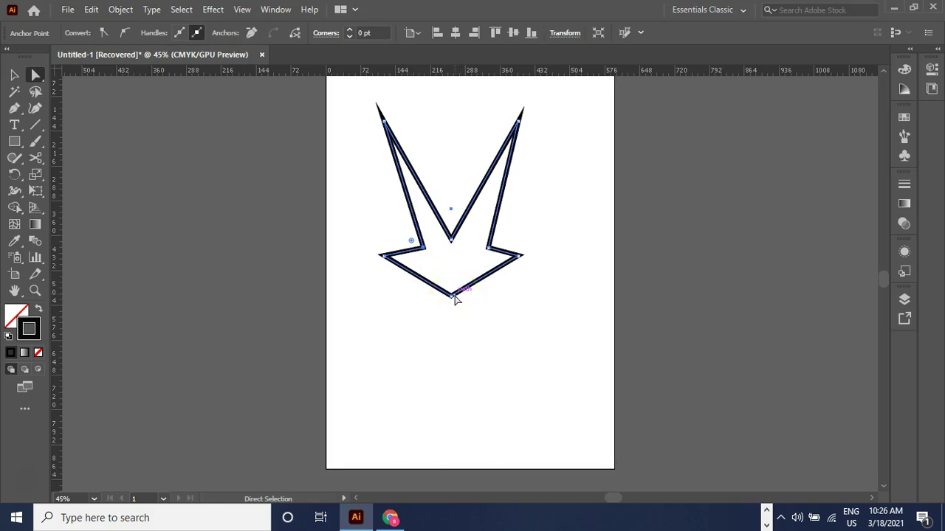
pyautogui.click(451, 299)
# Remove the four added anchor points with the Delete Anchor Point Tool.
pyautogui.click(13, 144)
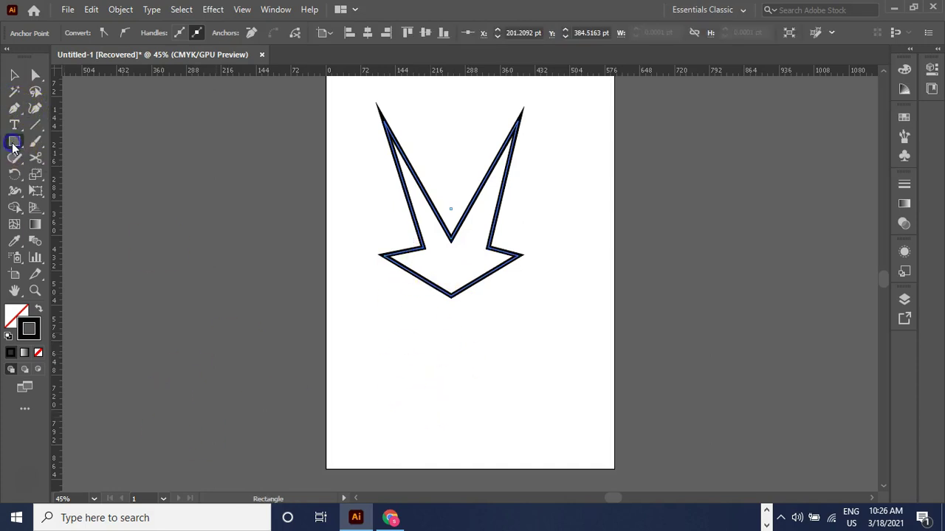
pyautogui.click(14, 107)
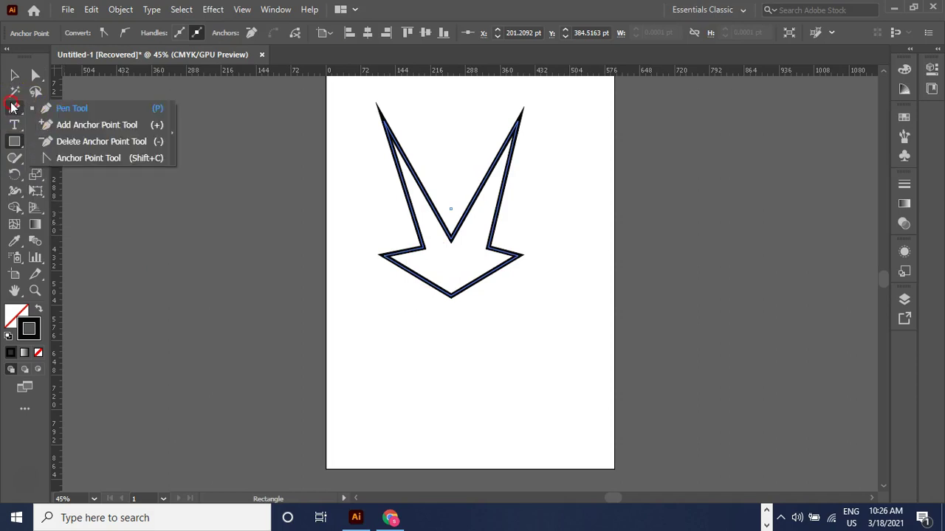
pyautogui.click(76, 144)
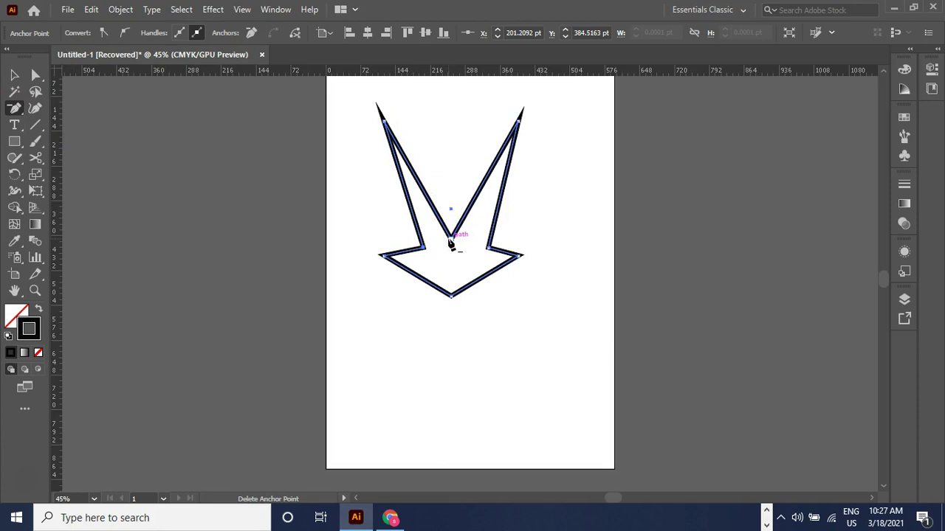
pyautogui.click(450, 239)
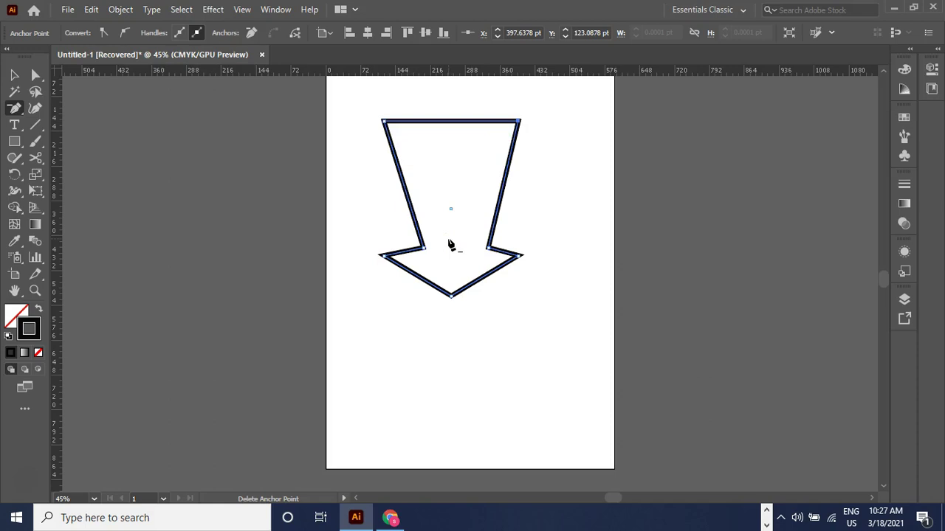
pyautogui.click(423, 249)
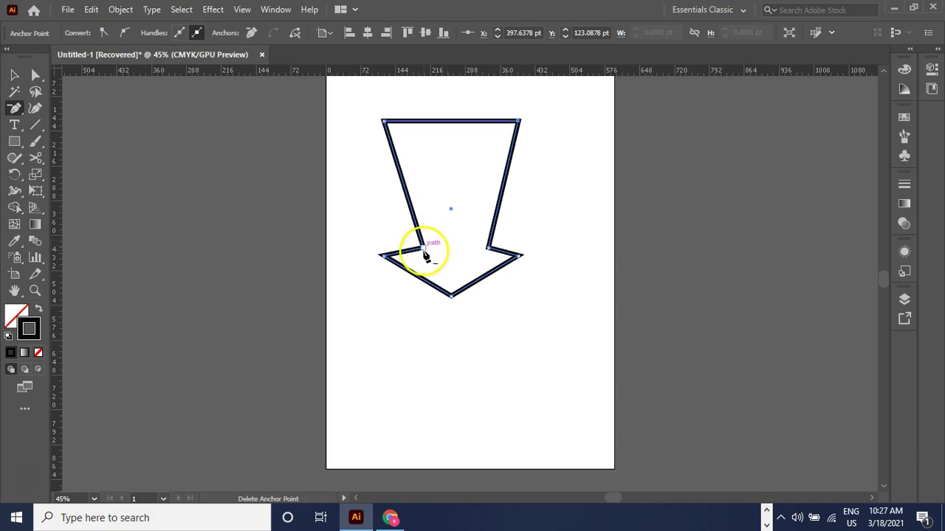
pyautogui.click(449, 295)
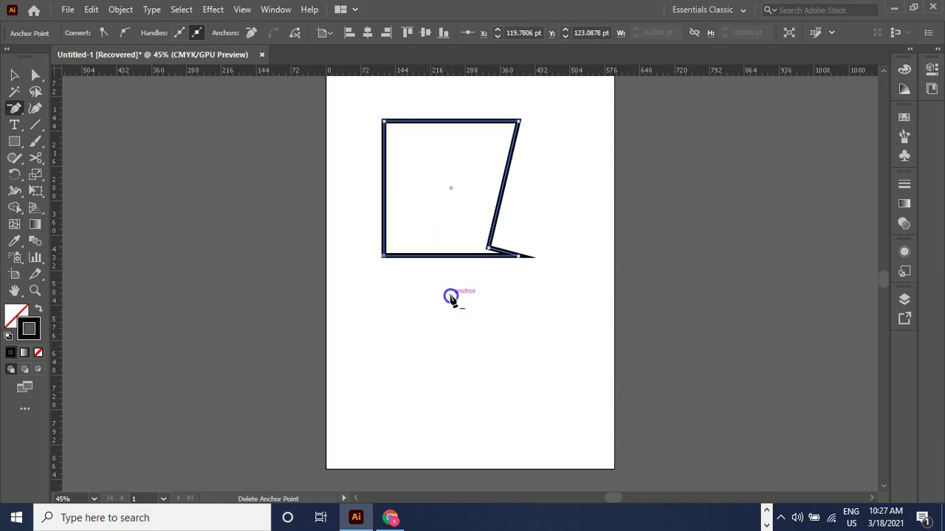
pyautogui.click(488, 248)
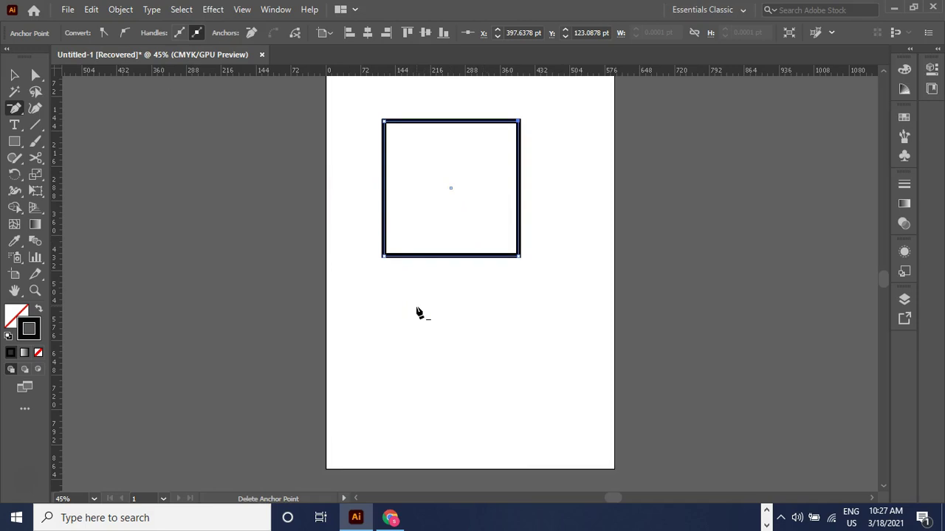
# Delete the bottom-left corner anchor, then undo to restore the square.
pyautogui.click(383, 256)
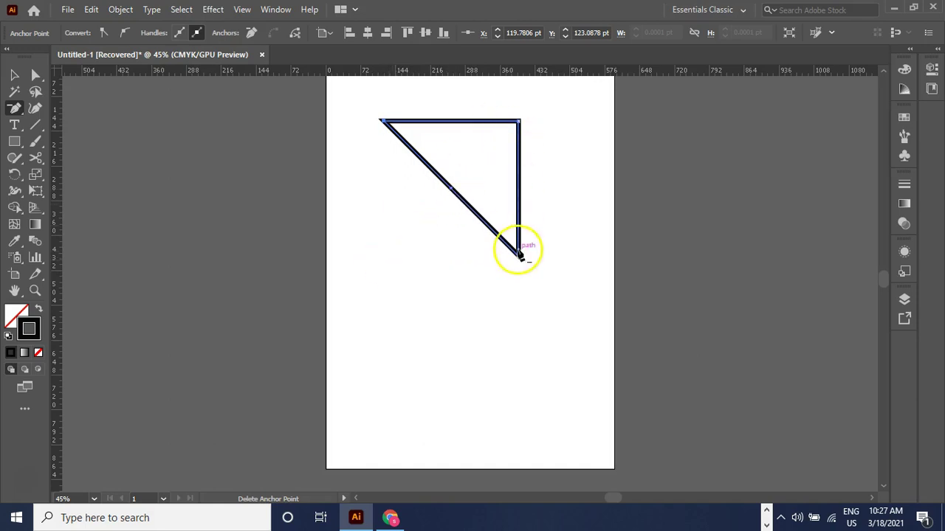
pyautogui.hotkey('ctrl', 'z')
pyautogui.press('a')
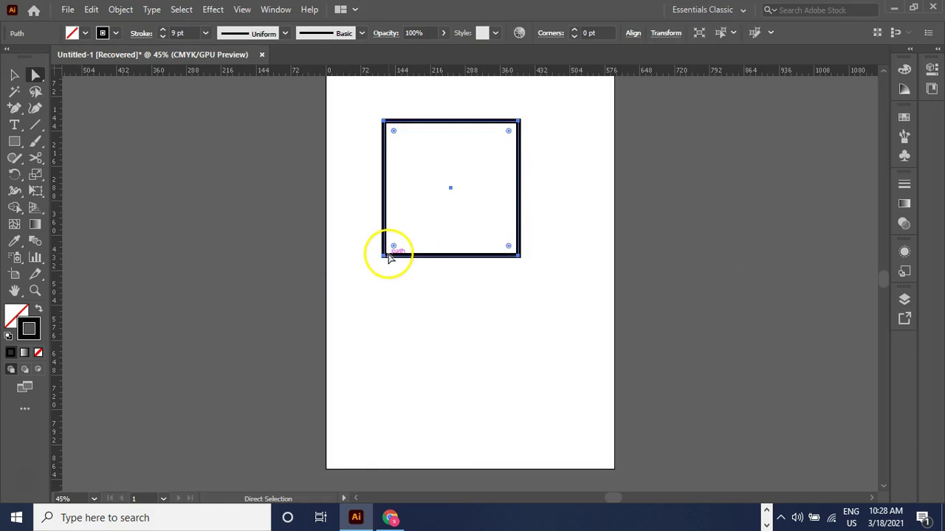
# Pick the Anchor Point Tool and pull curve handles from the bottom-left corner.
pyautogui.press('+')
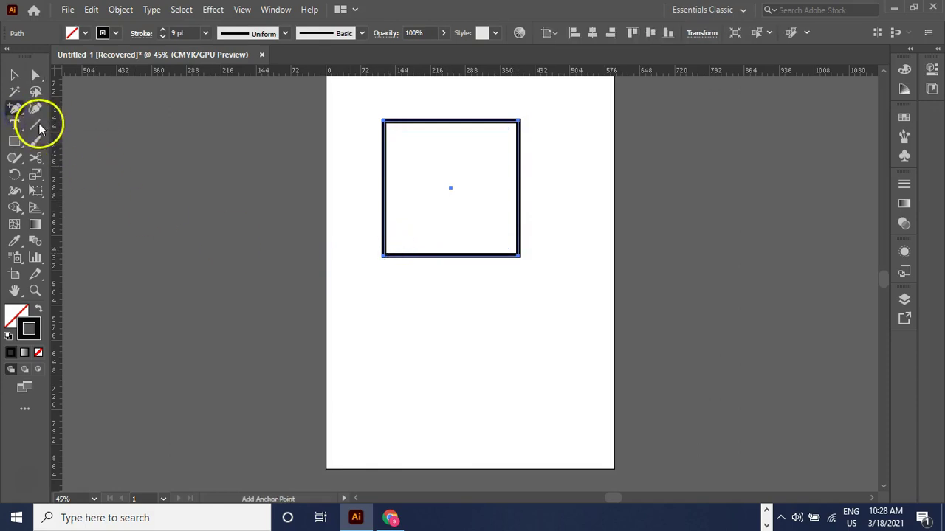
pyautogui.click(22, 115)
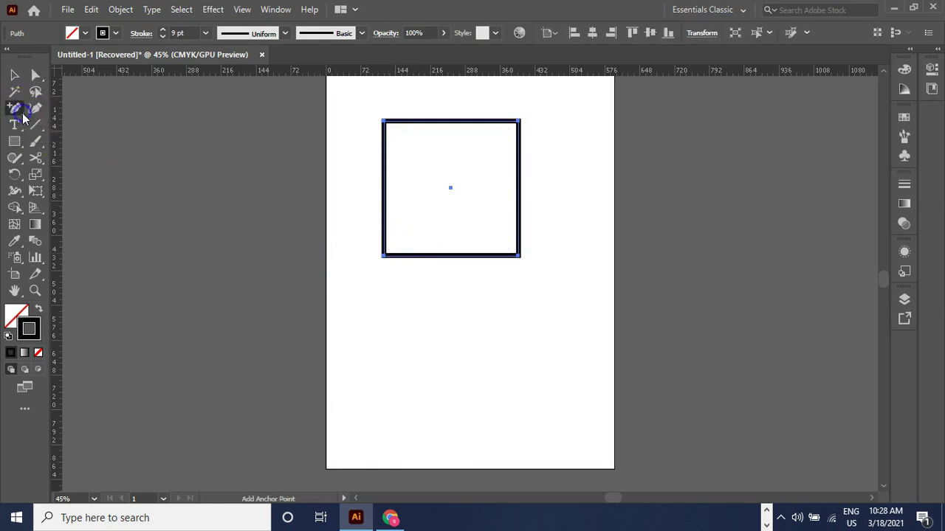
pyautogui.click(14, 111)
pyautogui.moveTo(12, 112); pyautogui.dragTo(106, 163)
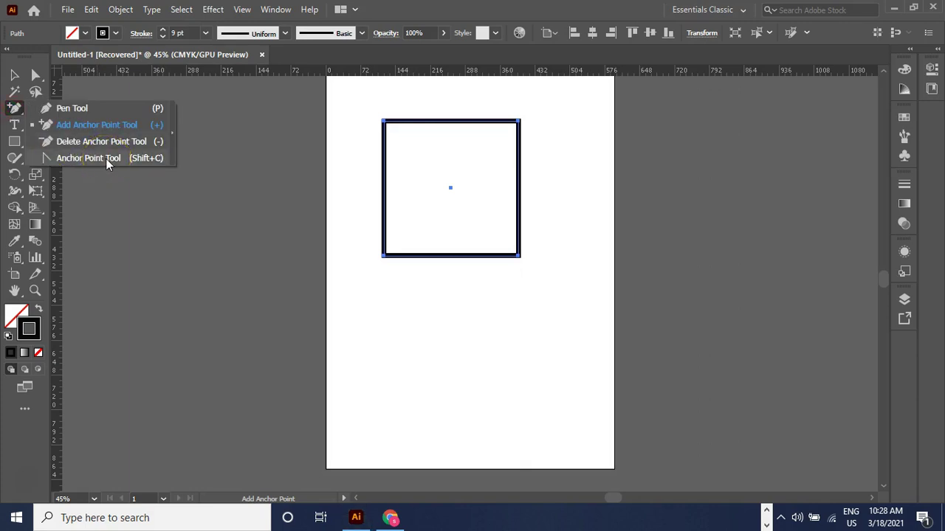
pyautogui.click(105, 157)
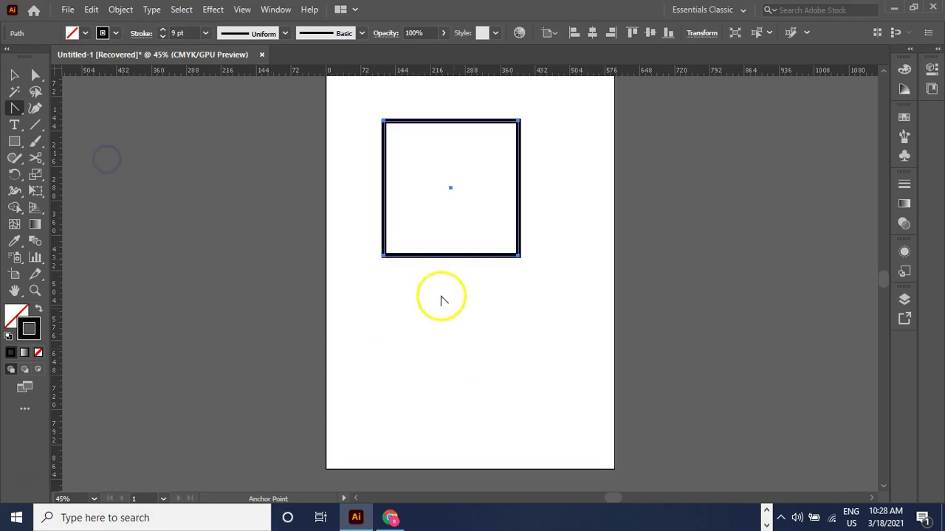
pyautogui.click(382, 256)
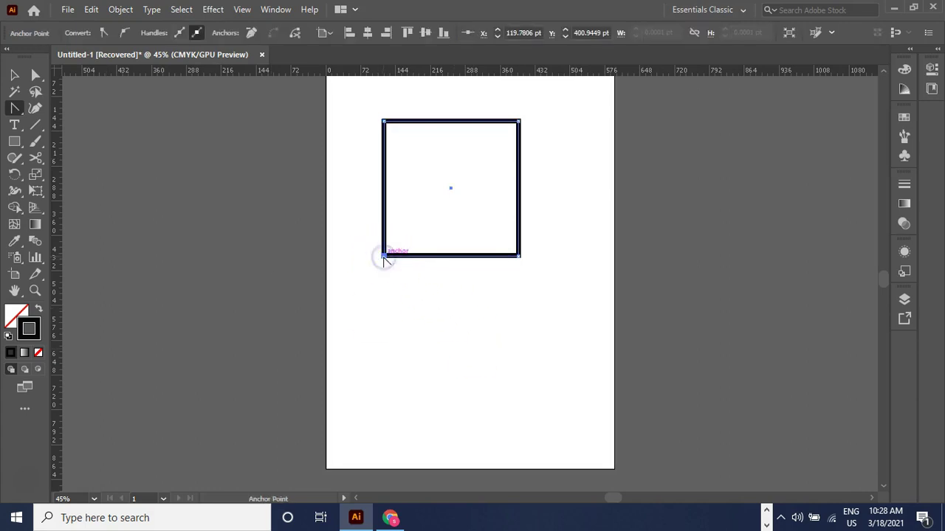
pyautogui.moveTo(375, 268)
pyautogui.mouseDown()
pyautogui.moveTo(399, 225)
pyautogui.moveTo(396, 169)
pyautogui.moveTo(355, 221)
pyautogui.moveTo(344, 216)
pyautogui.moveTo(343, 234)
pyautogui.moveTo(344, 205)
pyautogui.moveTo(340, 214)
pyautogui.mouseUp()
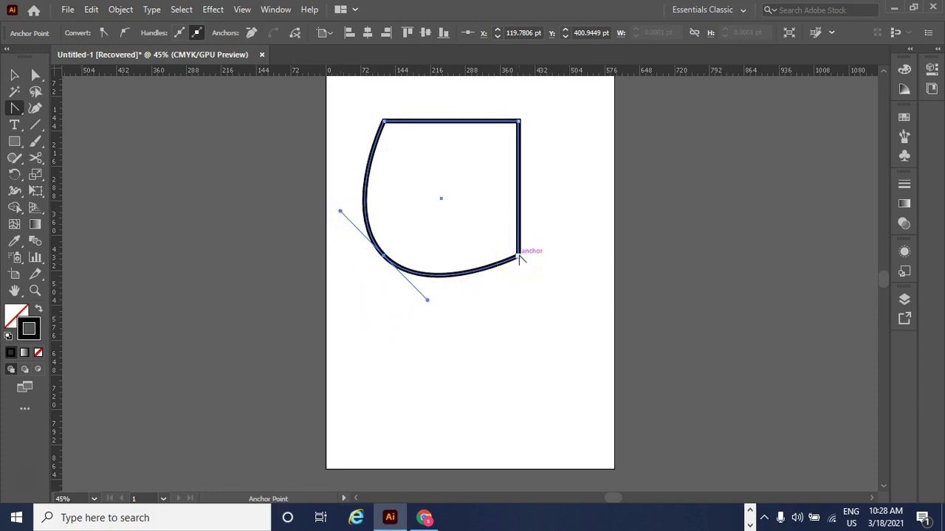
# Reshape the bottom-right corner and round off the top-right corner with curve handles.
pyautogui.moveTo(518, 256)
pyautogui.mouseDown()
pyautogui.moveTo(530, 251)
pyautogui.moveTo(540, 185)
pyautogui.moveTo(445, 274)
pyautogui.moveTo(497, 311)
pyautogui.moveTo(492, 289)
pyautogui.moveTo(509, 291)
pyautogui.moveTo(493, 272)
pyautogui.moveTo(503, 287)
pyautogui.mouseUp()
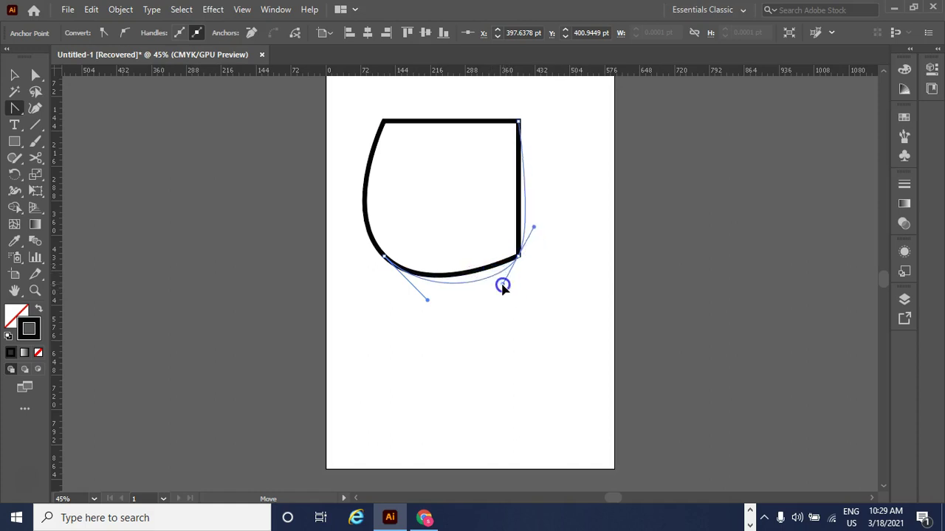
pyautogui.moveTo(499, 285)
pyautogui.mouseDown()
pyautogui.moveTo(497, 276)
pyautogui.moveTo(519, 295)
pyautogui.moveTo(487, 331)
pyautogui.moveTo(468, 325)
pyautogui.moveTo(415, 377)
pyautogui.moveTo(474, 338)
pyautogui.moveTo(479, 300)
pyautogui.mouseUp()
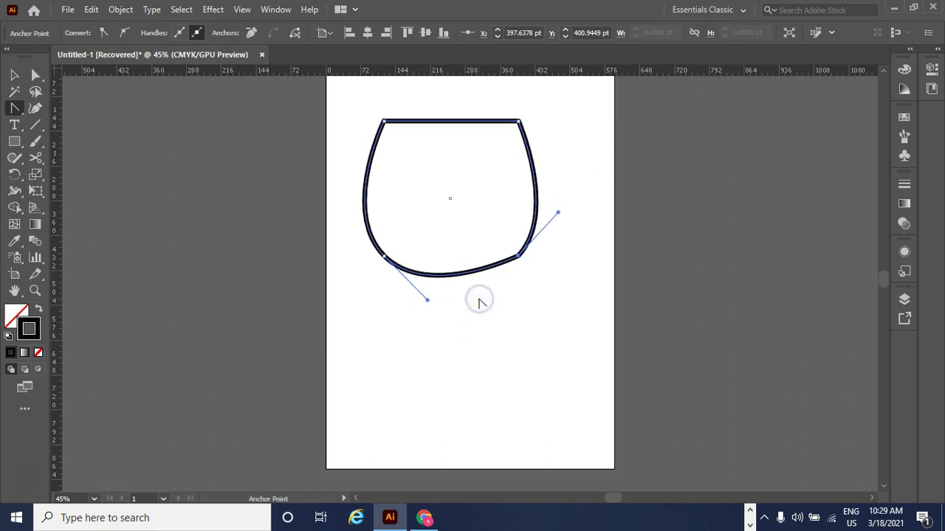
pyautogui.click(519, 256)
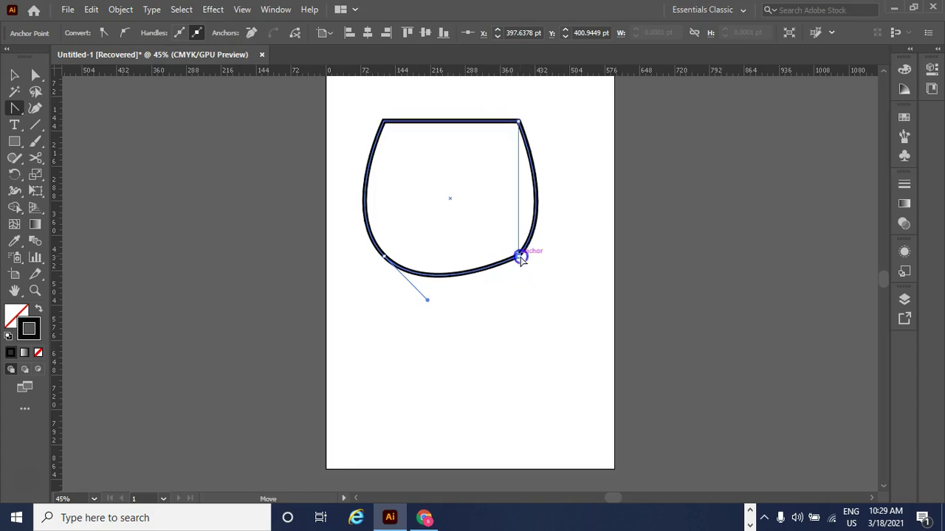
pyautogui.click(519, 121)
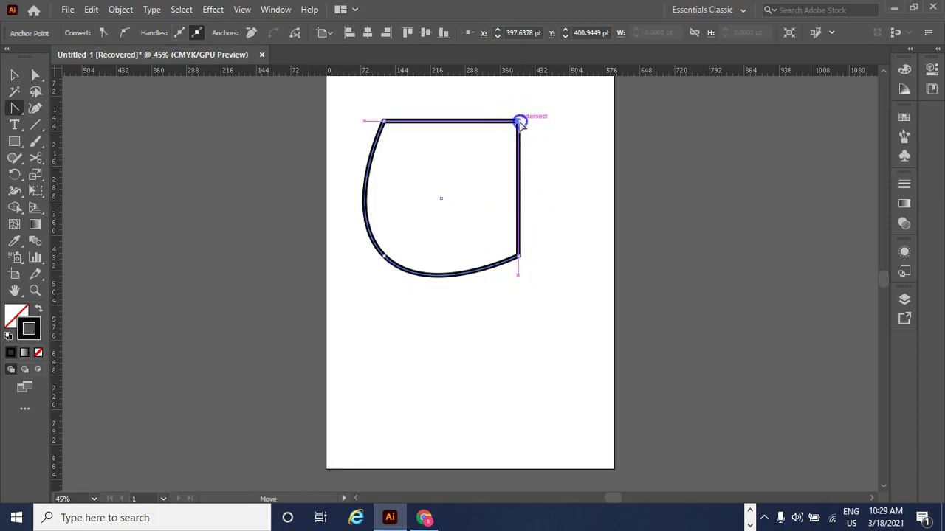
pyautogui.click(519, 121)
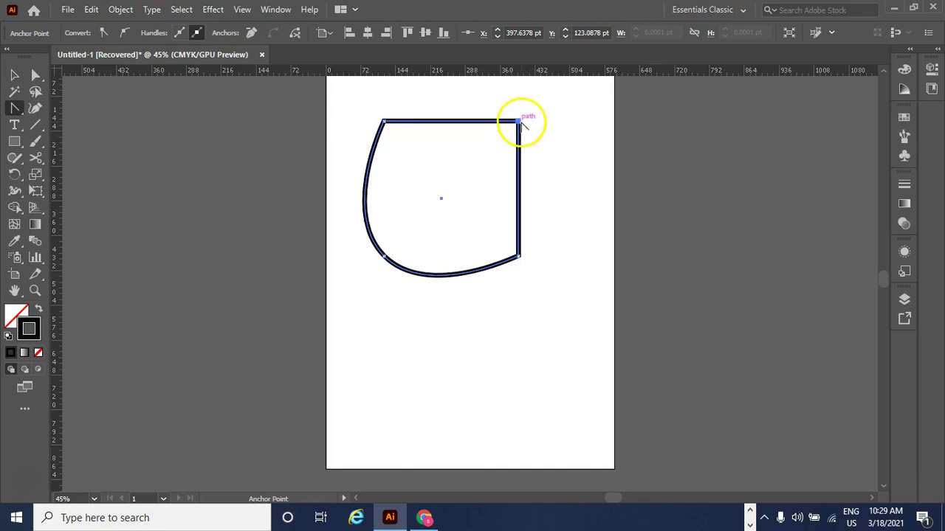
pyautogui.moveTo(520, 121)
pyautogui.mouseDown()
pyautogui.moveTo(549, 167)
pyautogui.moveTo(592, 193)
pyautogui.mouseUp()
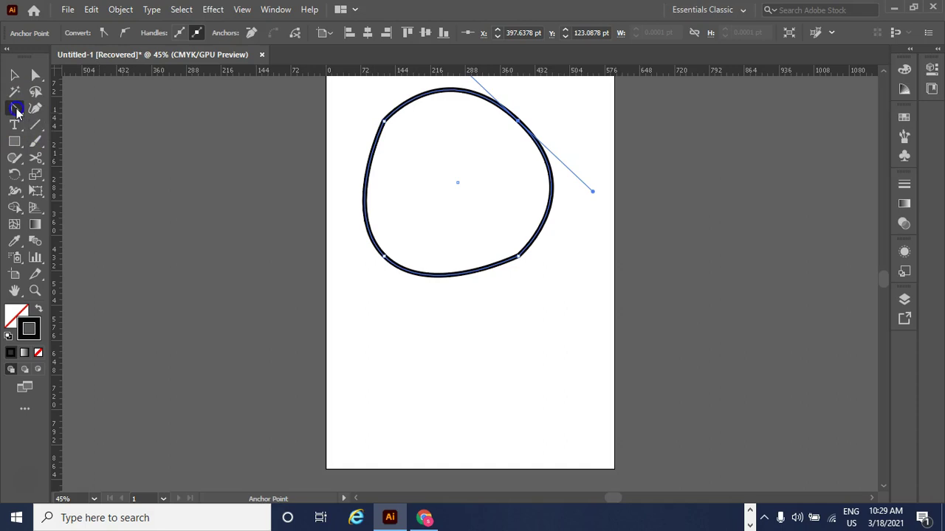
pyautogui.moveTo(16, 111); pyautogui.dragTo(88, 163)
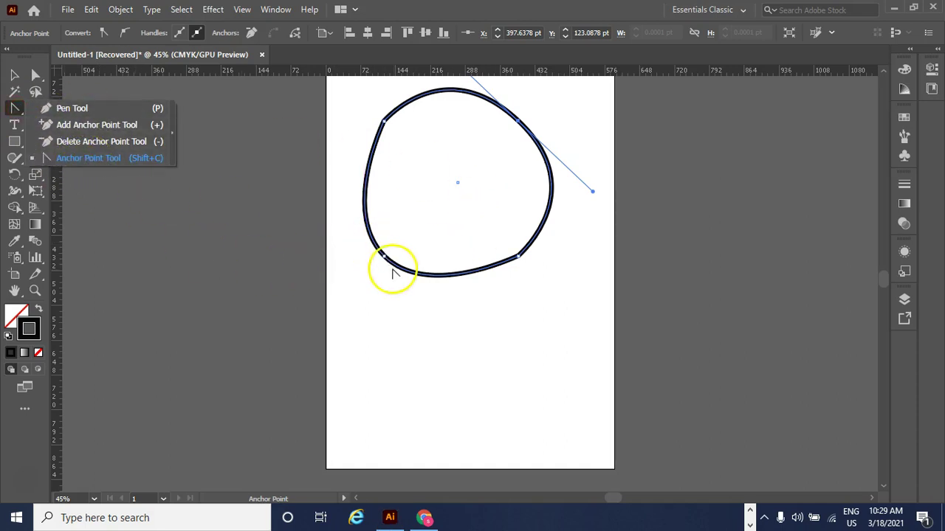
# Delete the curved shape and switch to the Polygon Tool.
pyautogui.press('v')
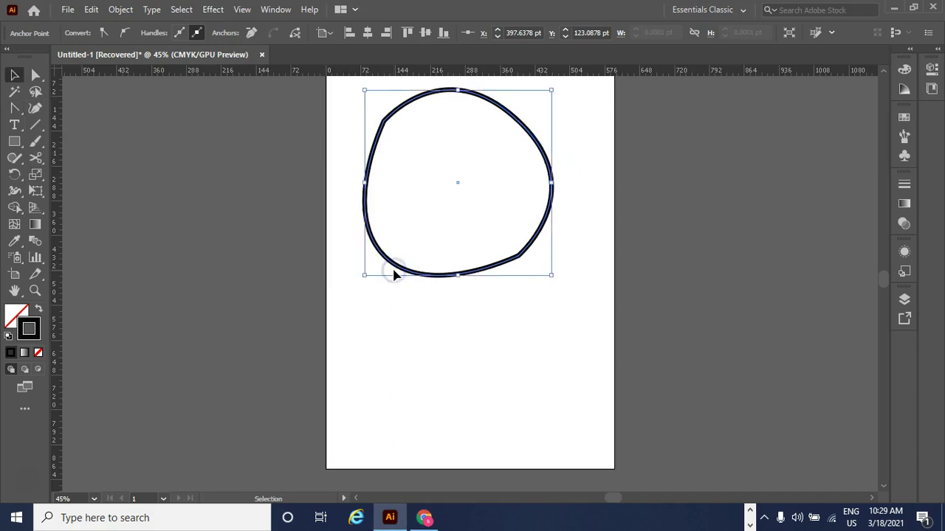
pyautogui.press('Delete')
pyautogui.press('Delete')
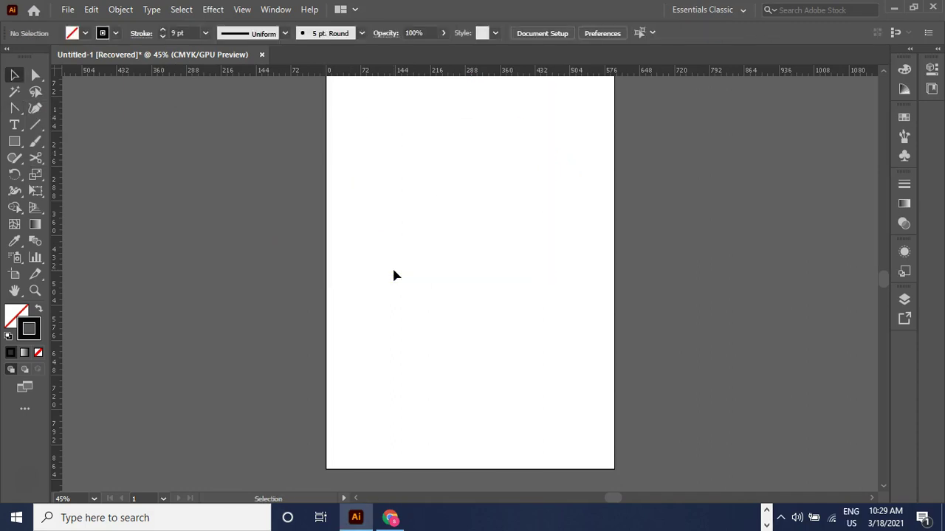
pyautogui.click(20, 145)
pyautogui.click(19, 145)
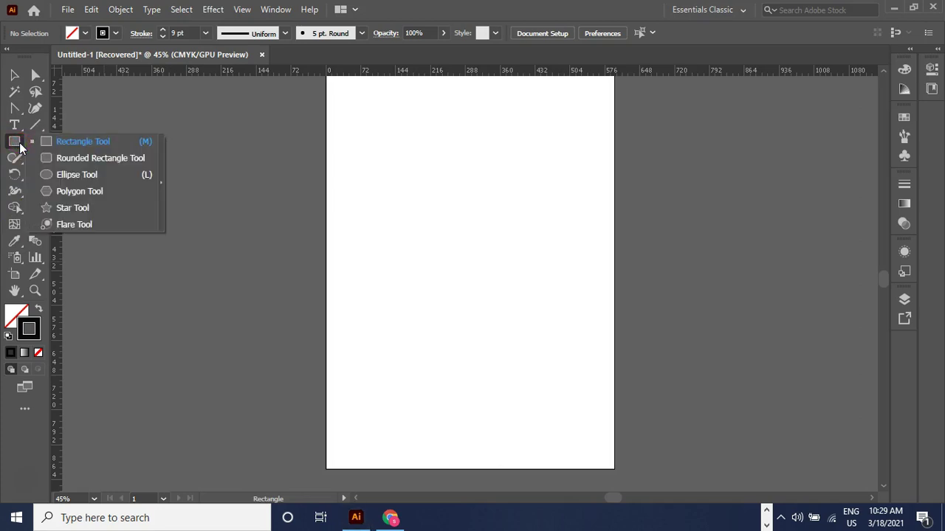
pyautogui.click(133, 188)
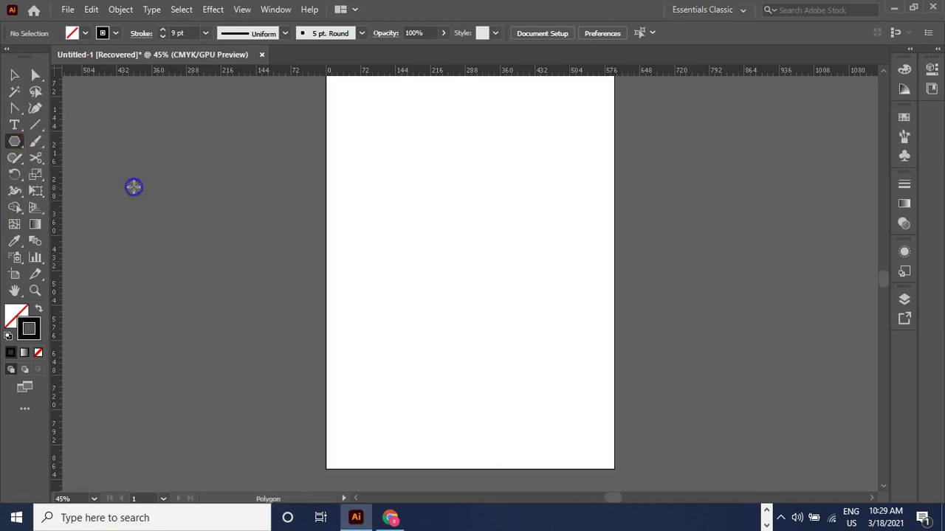
# Draw a hexagon near the upper middle of the artboard.
pyautogui.moveTo(429, 144)
pyautogui.mouseDown()
pyautogui.moveTo(478, 193)
pyautogui.moveTo(437, 154)
pyautogui.mouseUp()
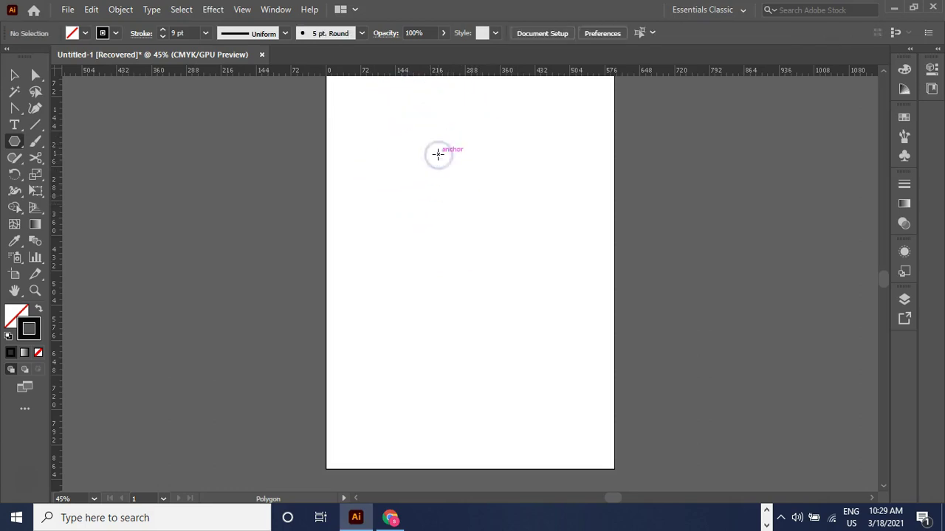
pyautogui.click(443, 204)
pyautogui.moveTo(444, 205); pyautogui.dragTo(473, 245)
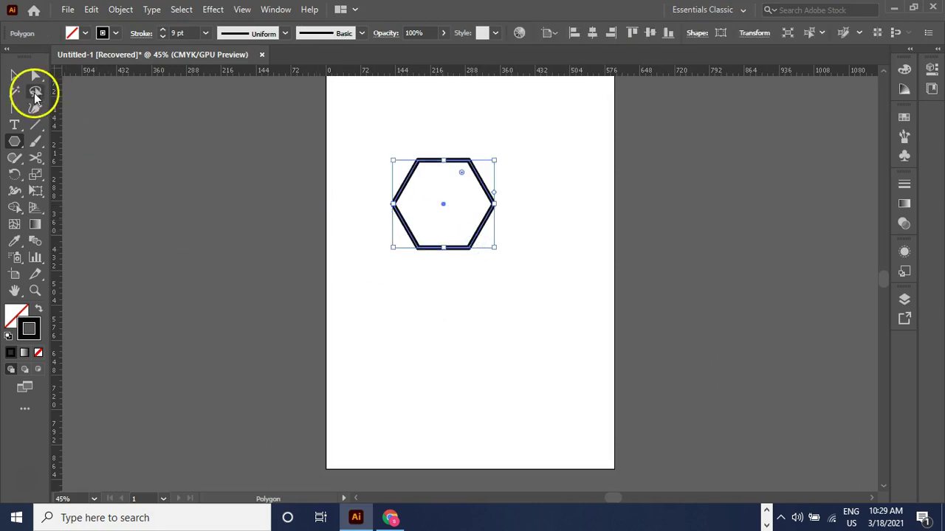
# Choose the Anchor Point Tool and curve the hexagon's top-left corner.
pyautogui.click(15, 109)
pyautogui.click(15, 110)
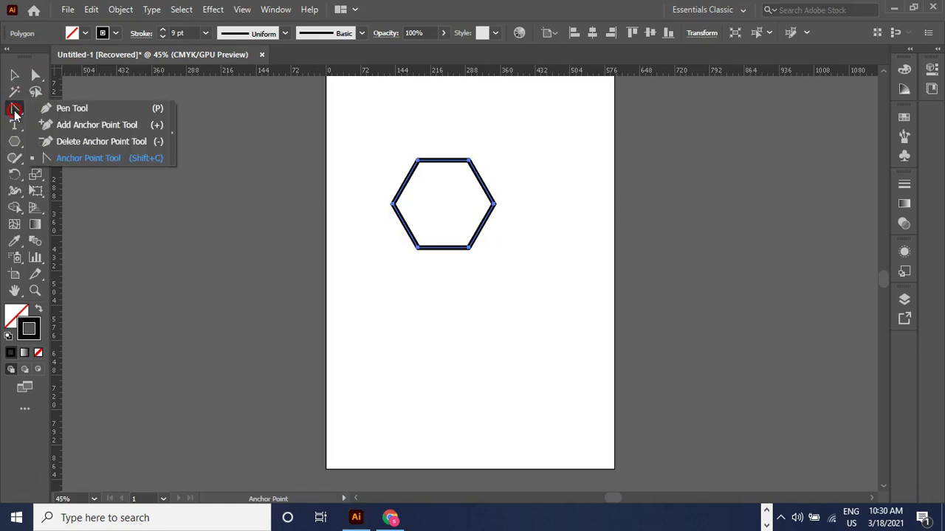
pyautogui.click(81, 163)
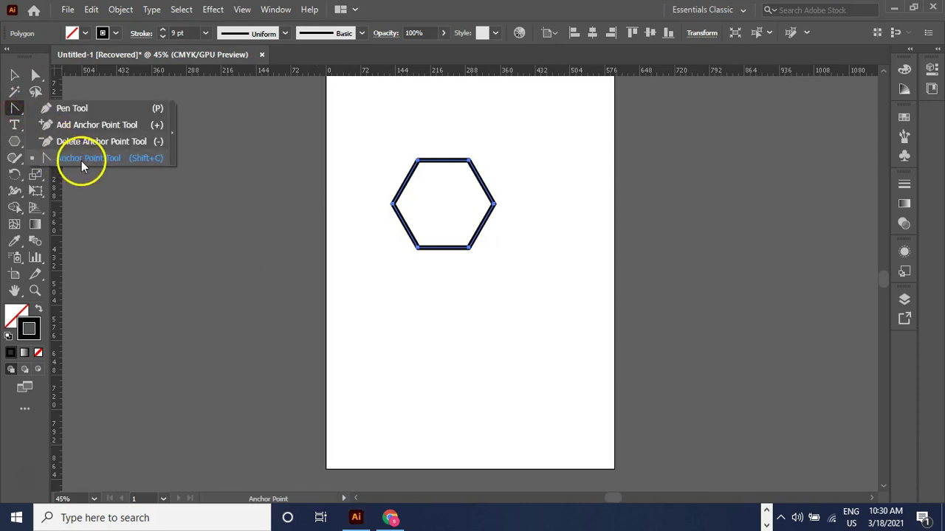
pyautogui.click(127, 160)
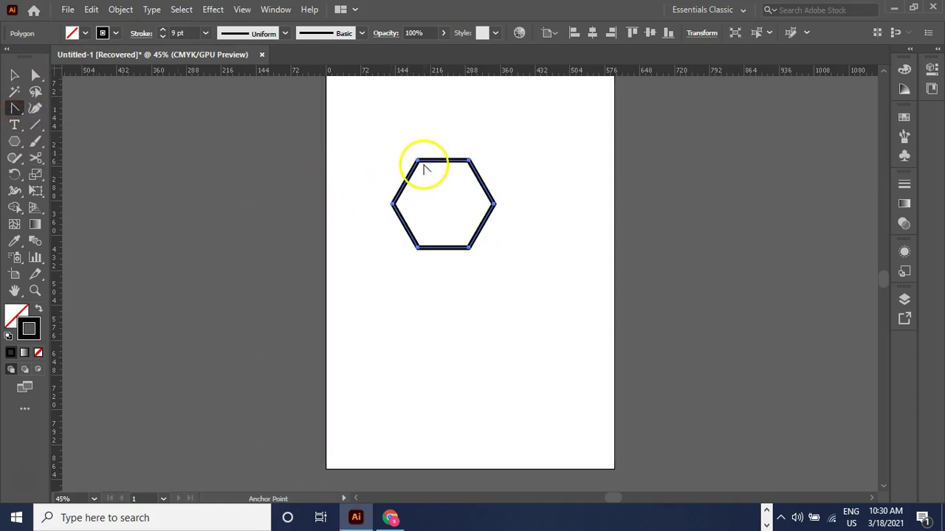
pyautogui.moveTo(418, 162)
pyautogui.mouseDown()
pyautogui.moveTo(421, 149)
pyautogui.moveTo(369, 192)
pyautogui.mouseUp()
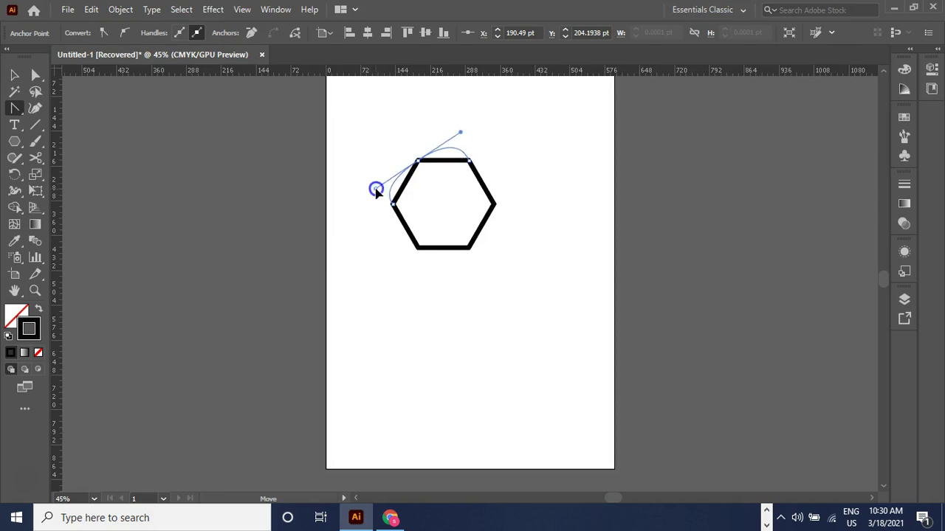
pyautogui.moveTo(369, 191); pyautogui.dragTo(374, 180)
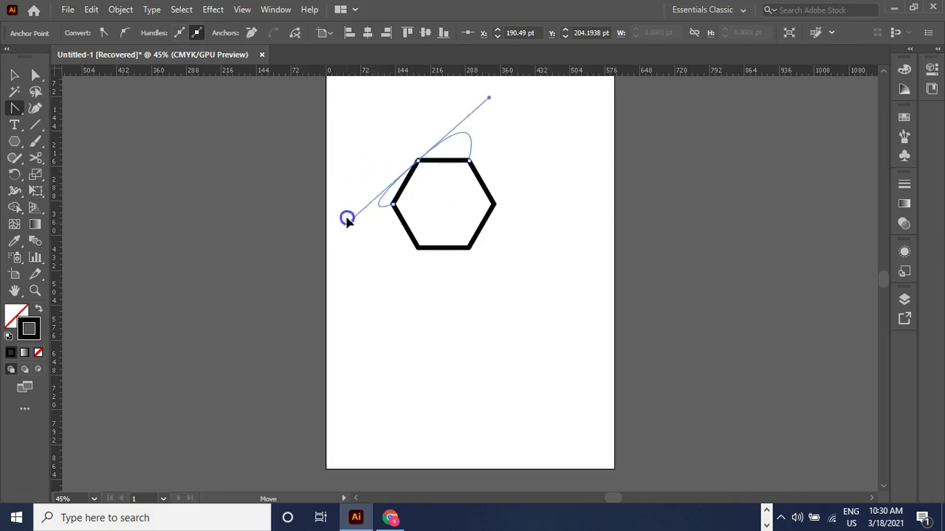
pyautogui.moveTo(376, 181); pyautogui.dragTo(380, 178)
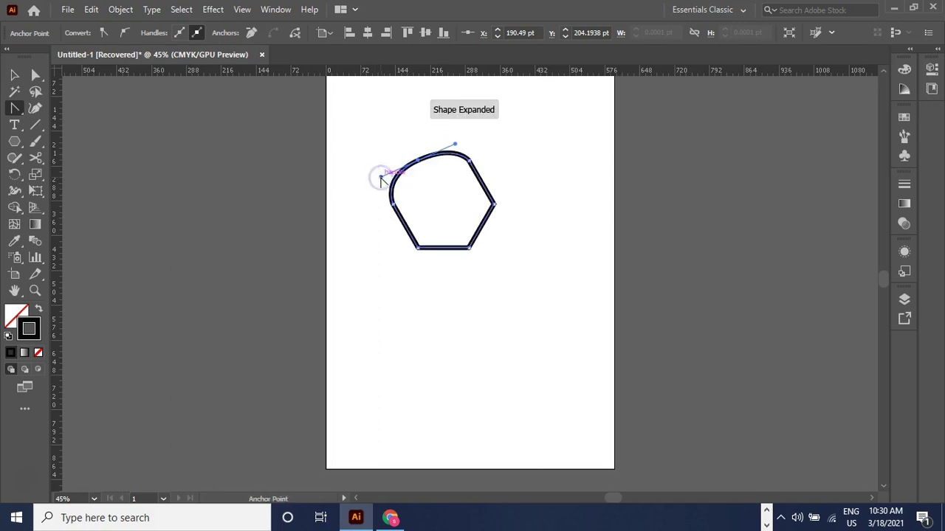
# Round off the hexagon's bottom-right corner with curve handles.
pyautogui.click(469, 250)
pyautogui.click(470, 252)
pyautogui.moveTo(473, 243)
pyautogui.mouseDown()
pyautogui.moveTo(494, 250)
pyautogui.moveTo(494, 238)
pyautogui.moveTo(515, 236)
pyautogui.moveTo(506, 231)
pyautogui.mouseUp()
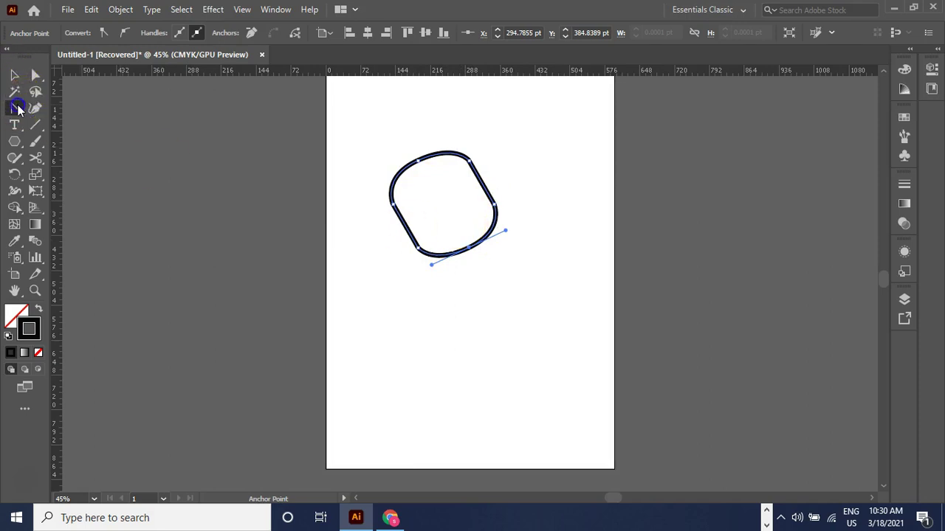
# Delete the left, top-right, right and bottom-right anchors, leaving a teardrop.
pyautogui.rightClick(17, 109)
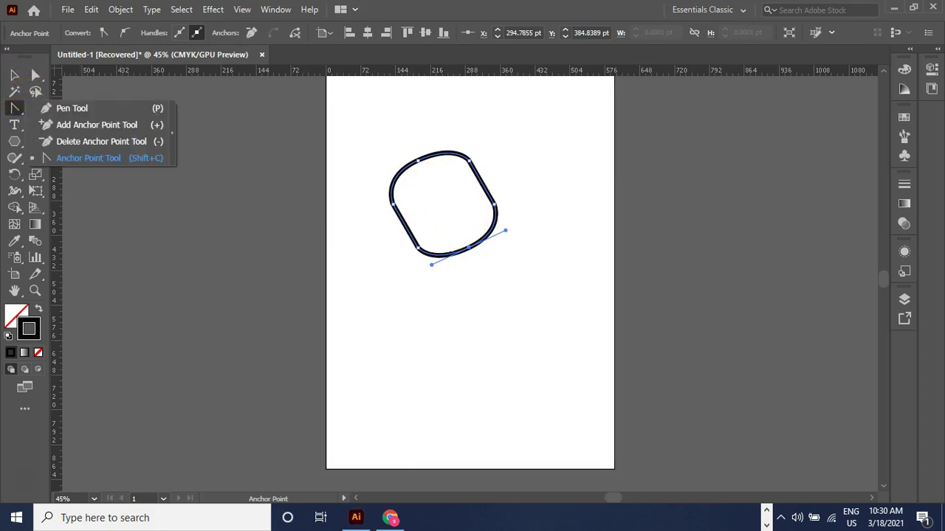
pyautogui.click(97, 141)
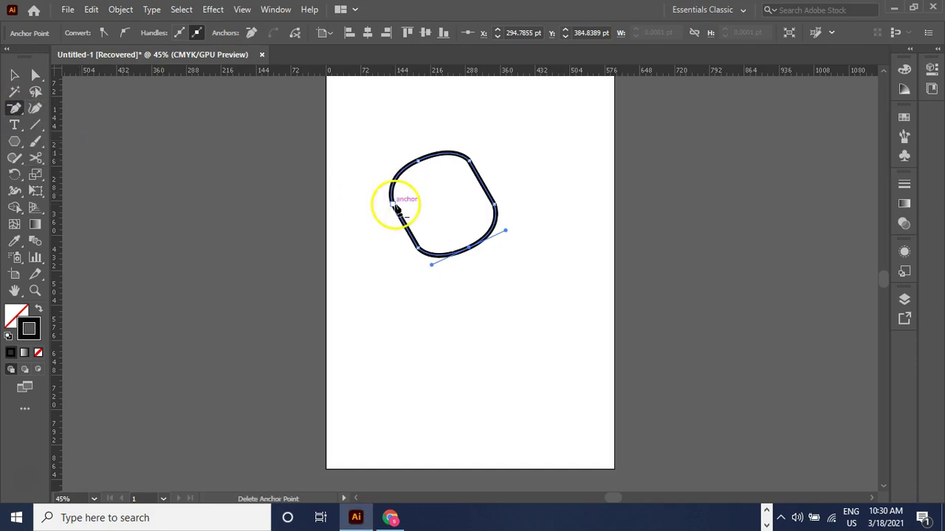
pyautogui.click(393, 204)
pyautogui.click(468, 161)
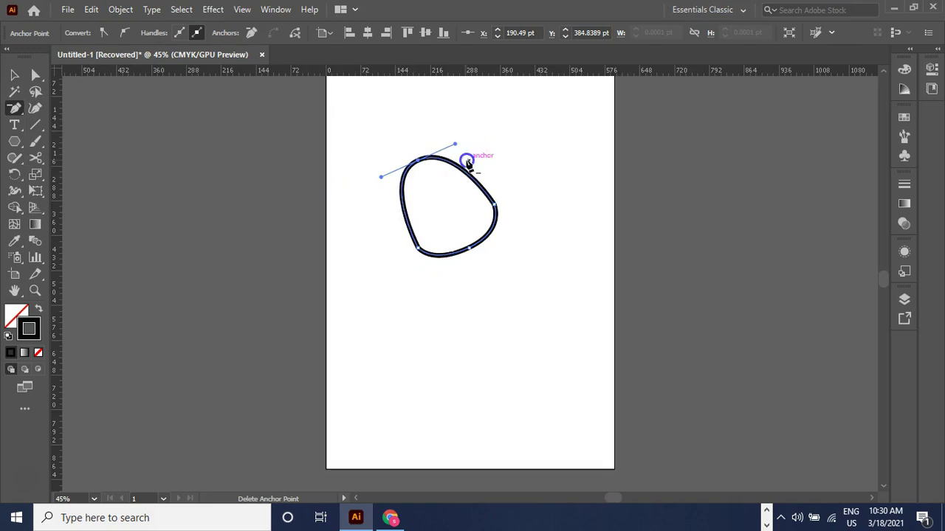
pyautogui.click(494, 210)
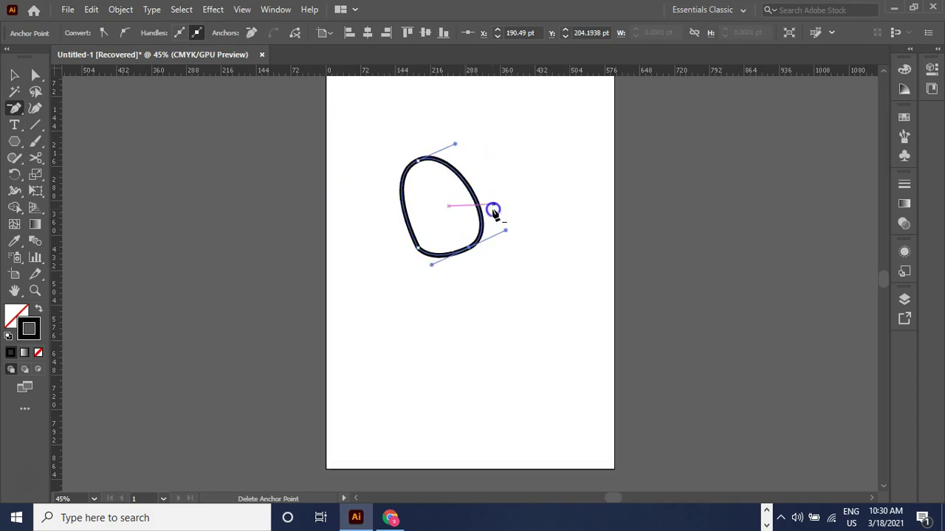
pyautogui.click(468, 247)
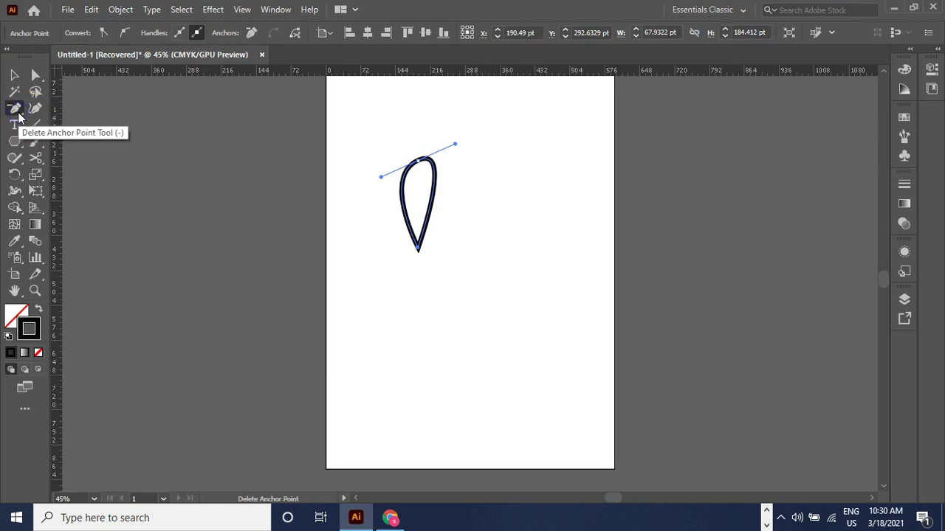
# Add anchors on the teardrop's right and left edges, then select the left-edge anchor.
pyautogui.click(16, 109)
pyautogui.click(40, 126)
pyautogui.click(434, 194)
pyautogui.click(400, 194)
pyautogui.click(410, 231)
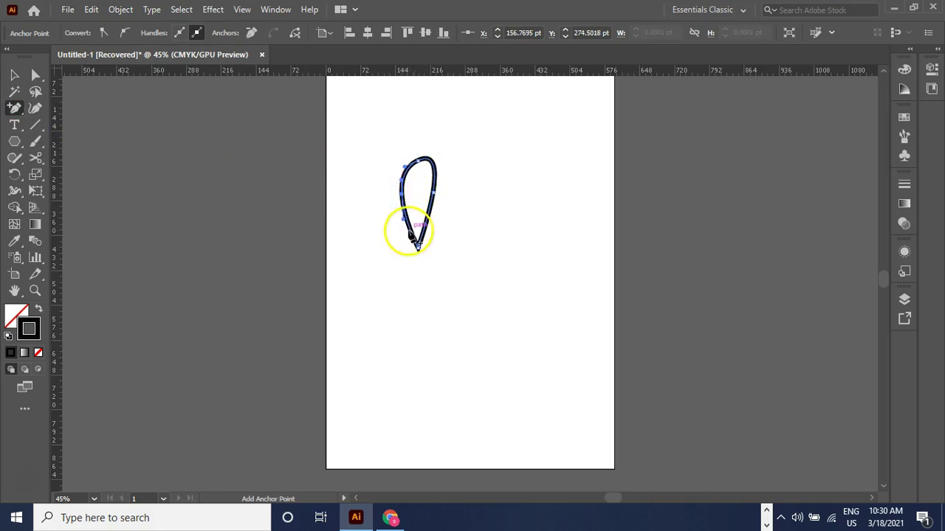
pyautogui.click(36, 75)
pyautogui.click(421, 235)
pyautogui.click(400, 211)
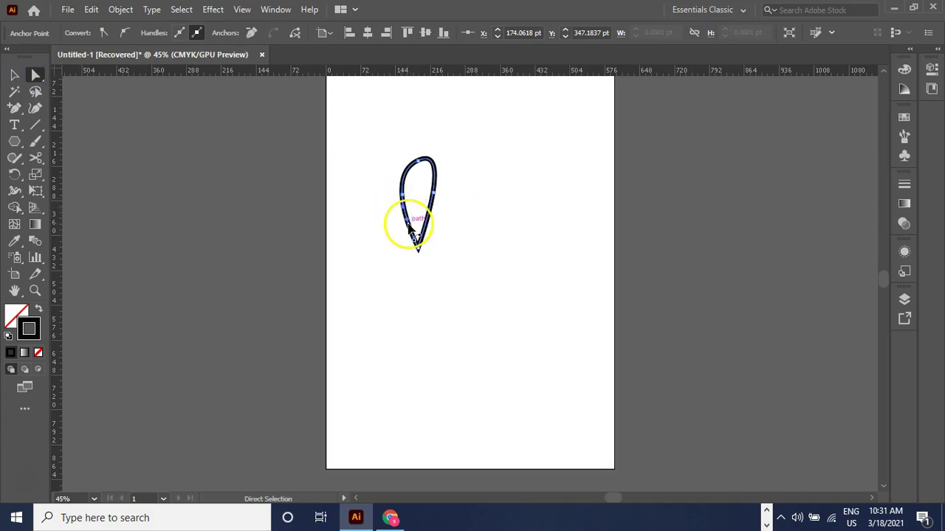
# Drag the teardrop's anchors outward to widen it, pulling out a sharp lower-left corner.
pyautogui.moveTo(379, 252); pyautogui.dragTo(393, 240)
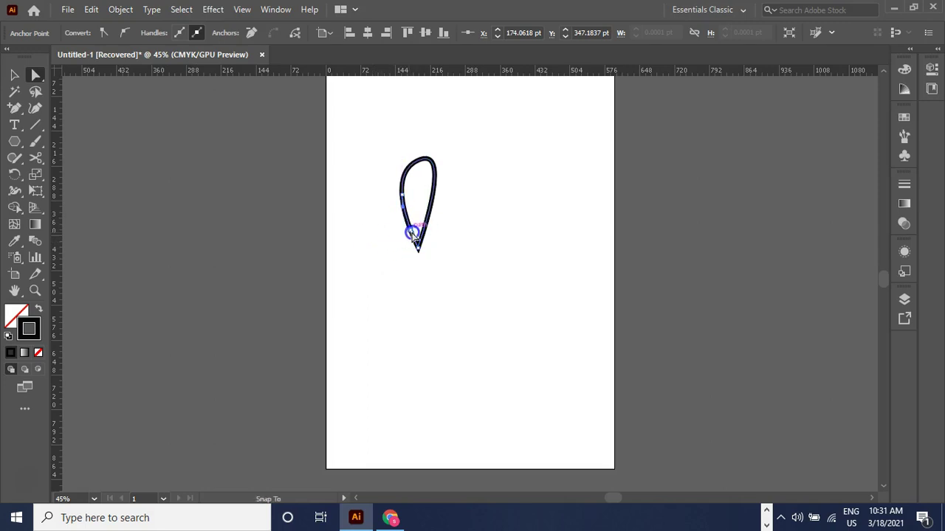
pyautogui.moveTo(431, 194); pyautogui.dragTo(521, 213)
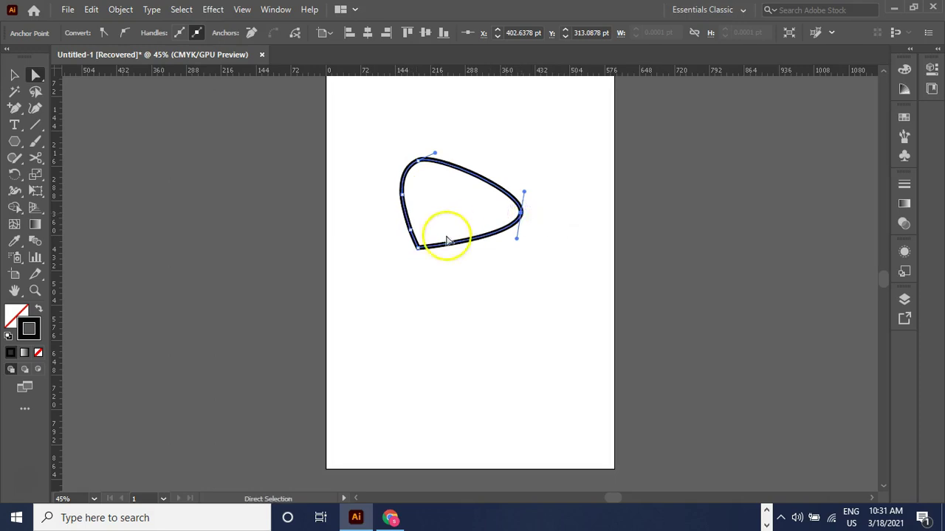
pyautogui.moveTo(418, 251); pyautogui.dragTo(419, 251)
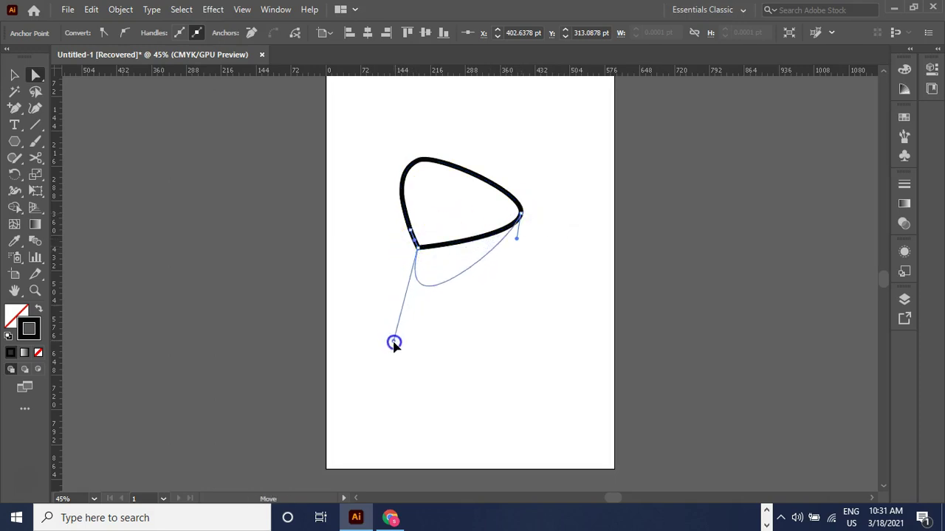
pyautogui.moveTo(401, 199); pyautogui.dragTo(404, 230)
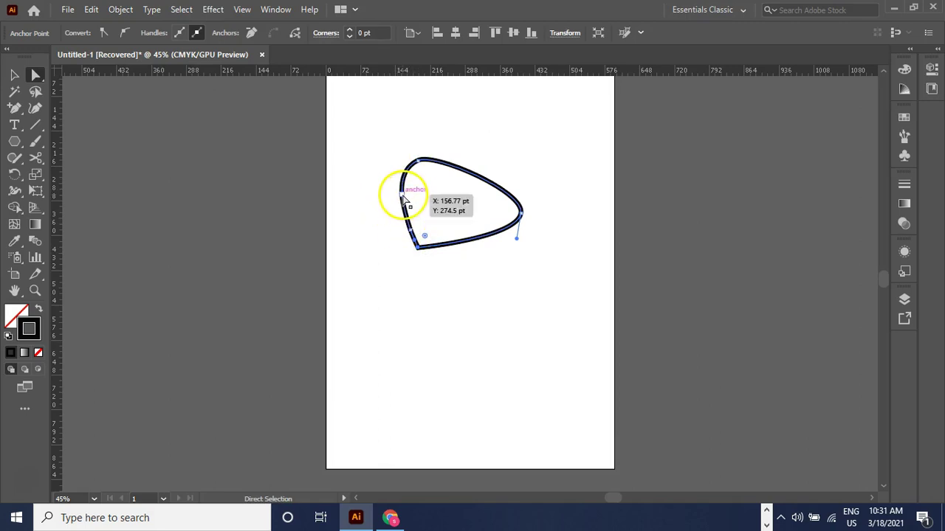
pyautogui.moveTo(402, 196); pyautogui.dragTo(366, 201)
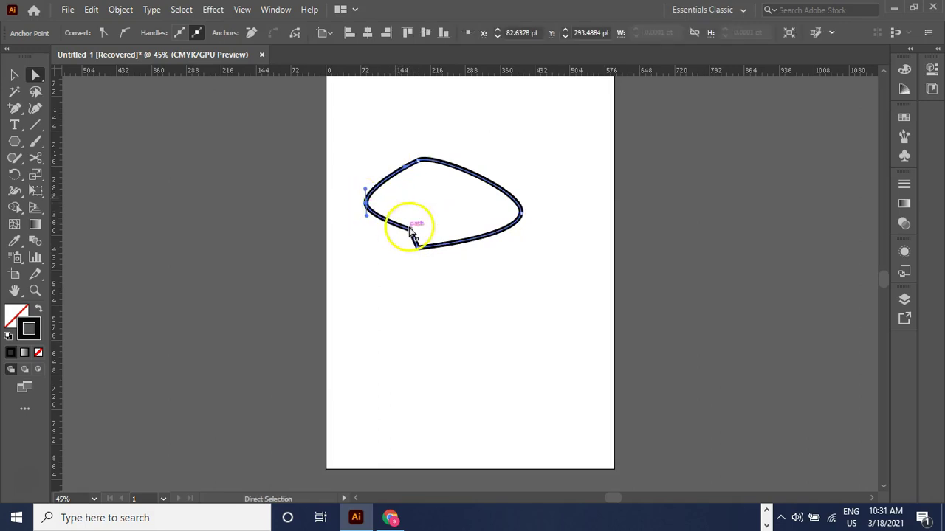
pyautogui.moveTo(410, 235); pyautogui.dragTo(376, 287)
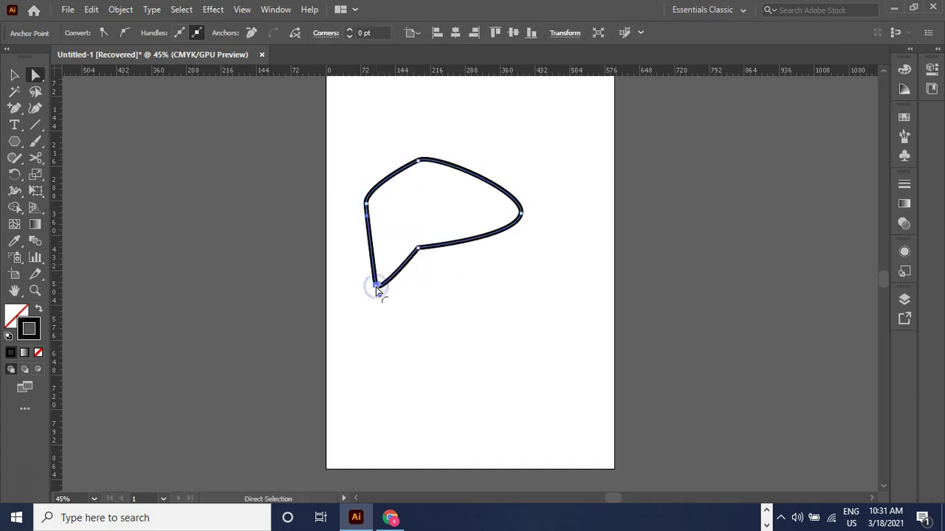
pyautogui.moveTo(420, 253); pyautogui.dragTo(438, 287)
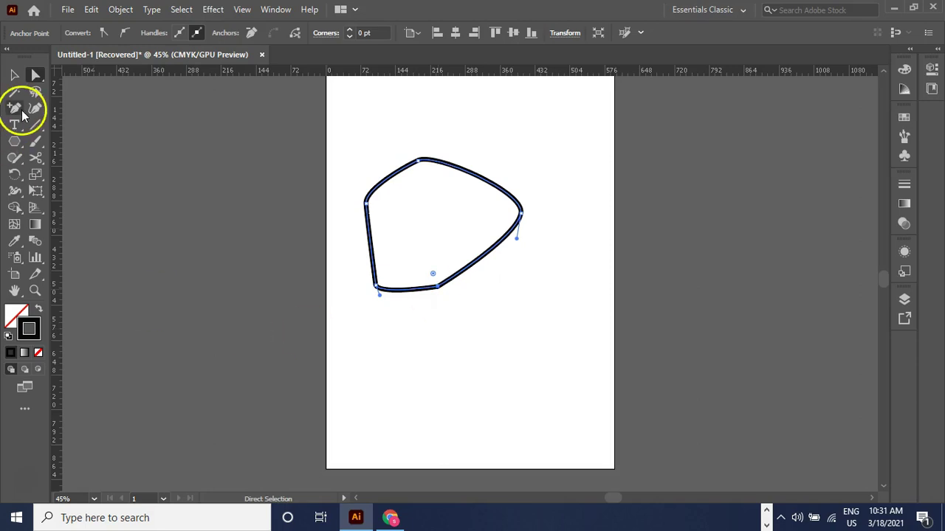
pyautogui.moveTo(22, 111); pyautogui.dragTo(51, 101)
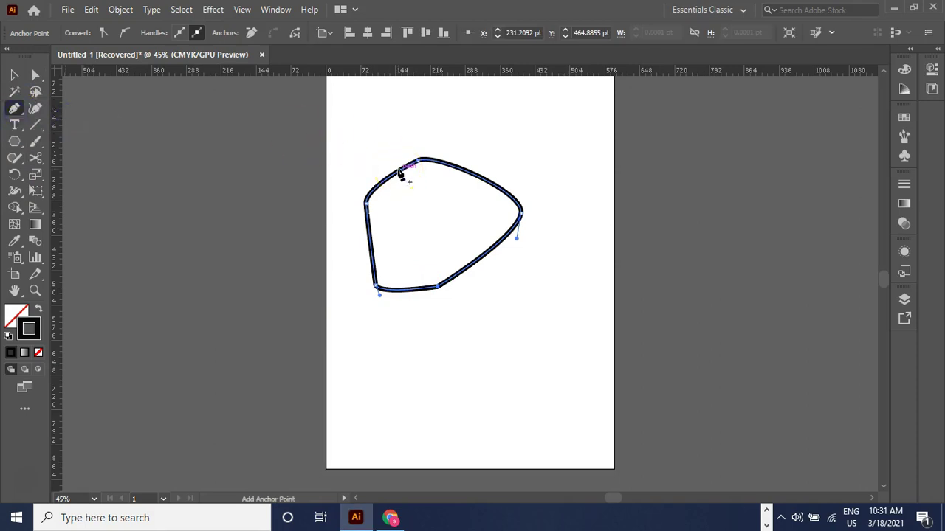
# Add extra anchor points along the top and left edges of the outline.
pyautogui.click(443, 164)
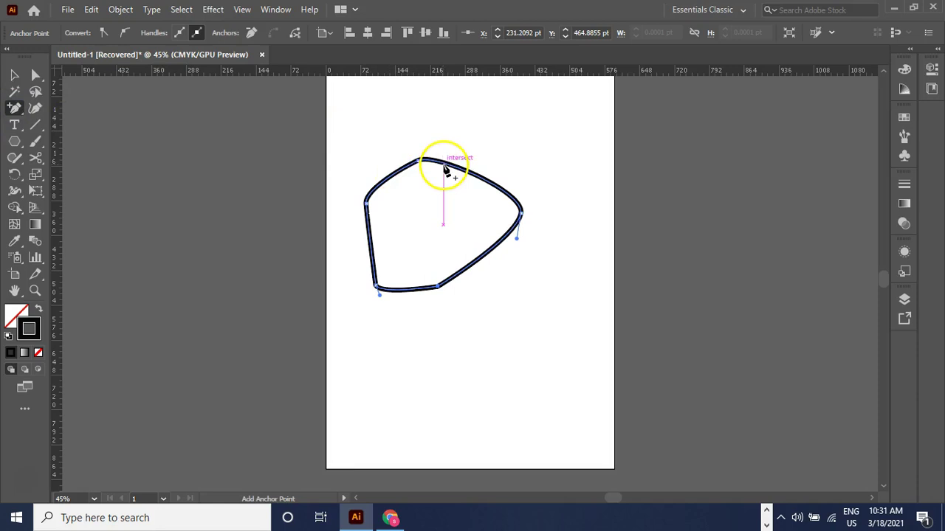
pyautogui.click(384, 181)
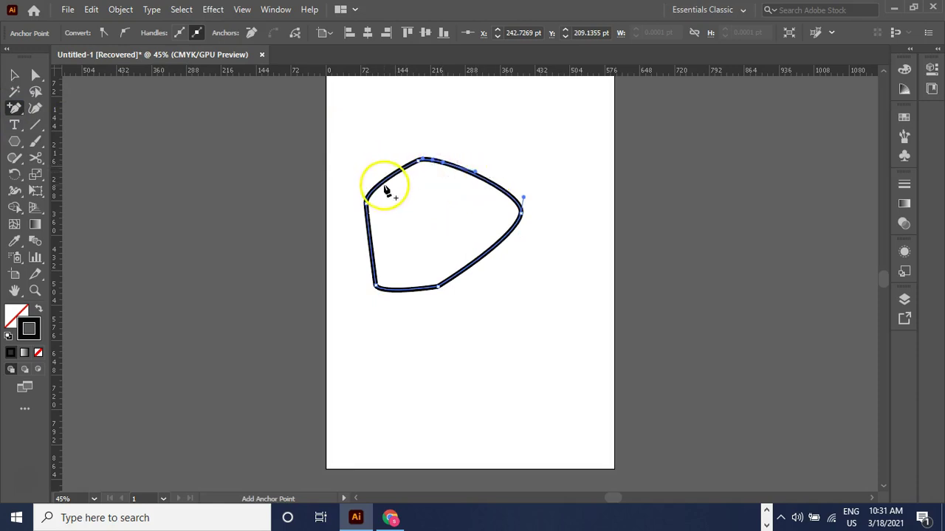
pyautogui.click(373, 246)
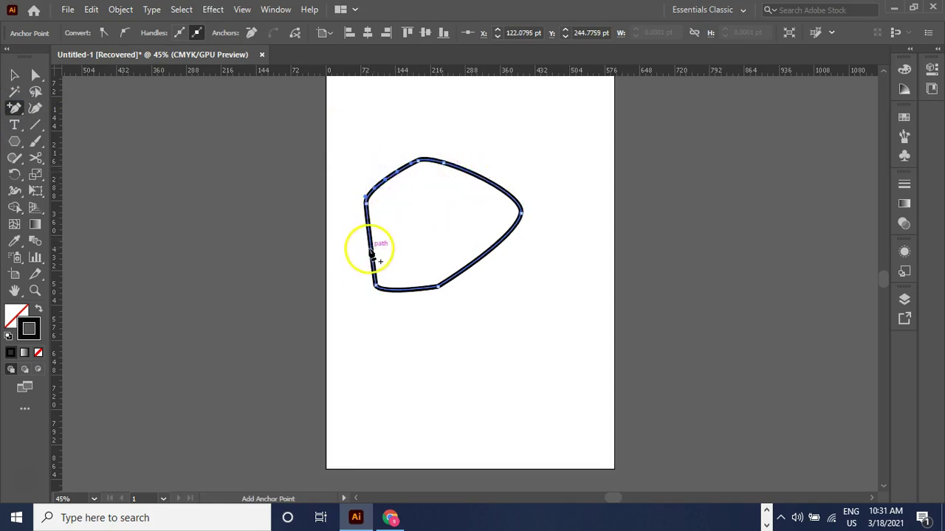
# Delete the lower-right segment, then remove the whole open path.
pyautogui.click(484, 258)
pyautogui.press('Delete')
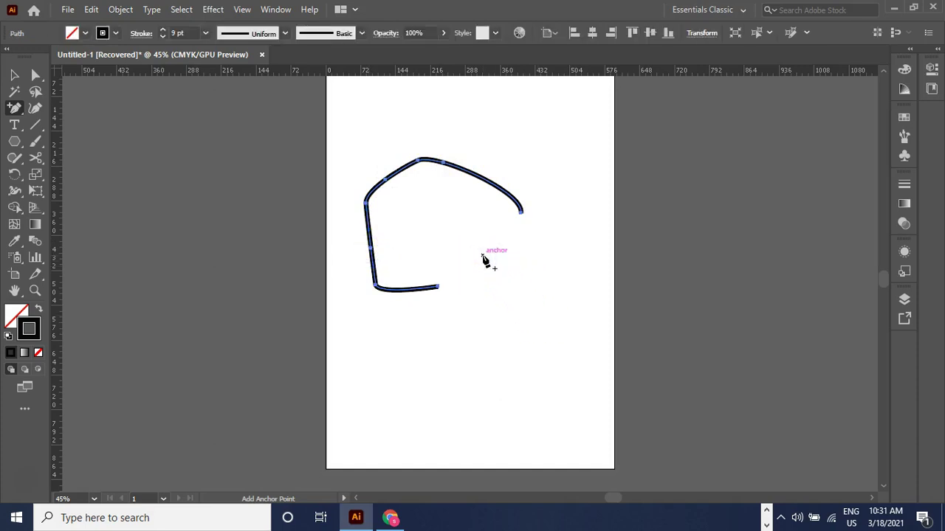
pyautogui.press('v')
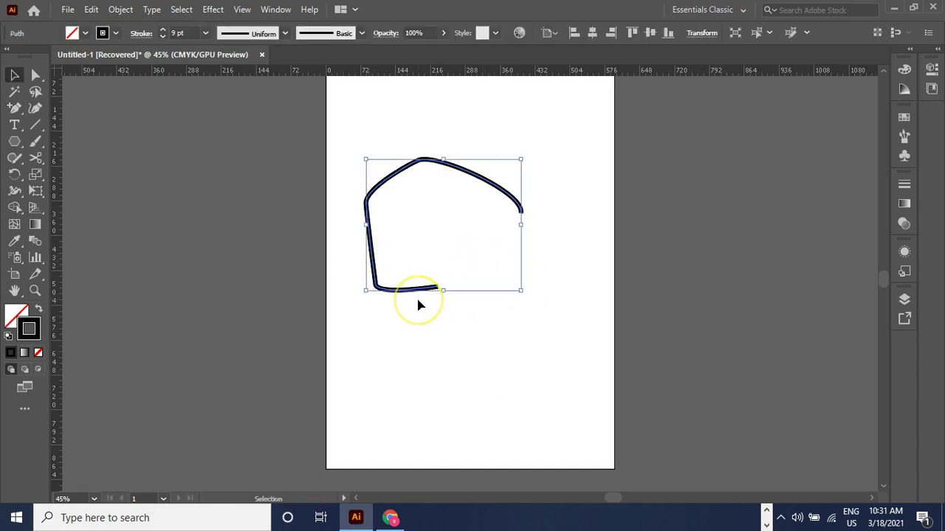
pyautogui.press('Delete')
# Draw a black 9 pt hexagon in the upper part of the page with the Polygon tool.
pyautogui.click(14, 141)
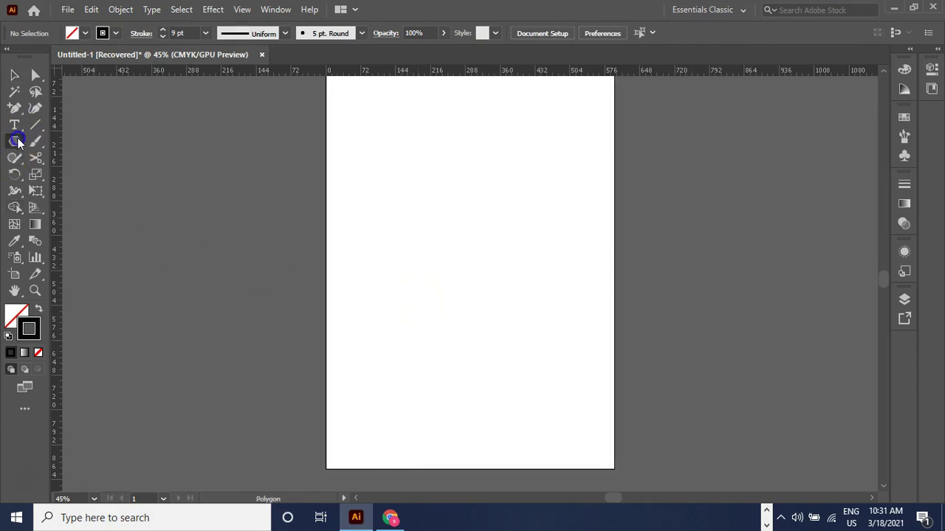
pyautogui.click(436, 153)
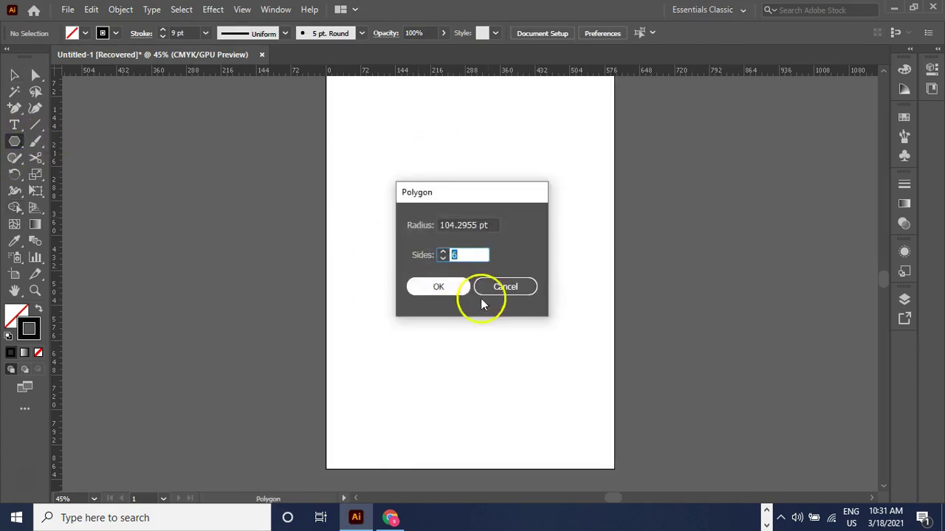
pyautogui.click(513, 288)
pyautogui.moveTo(434, 215); pyautogui.dragTo(468, 251)
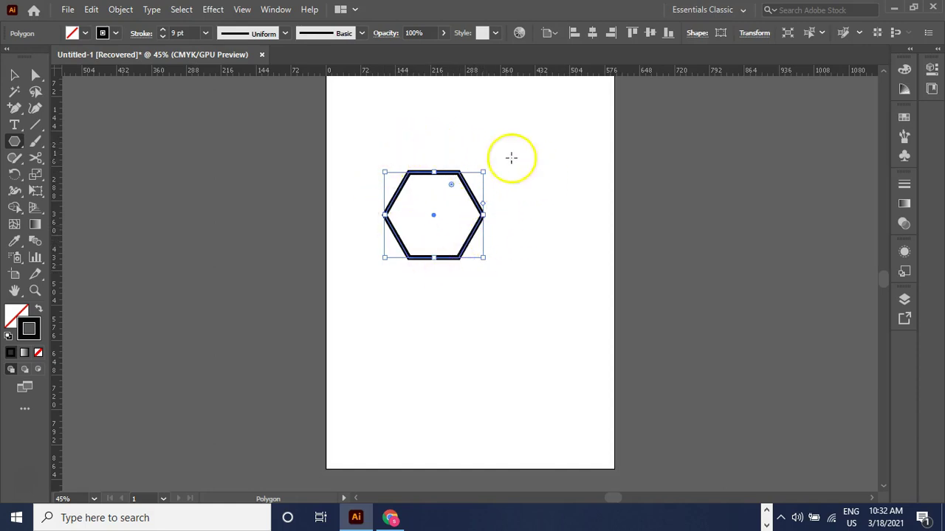
pyautogui.press('v')
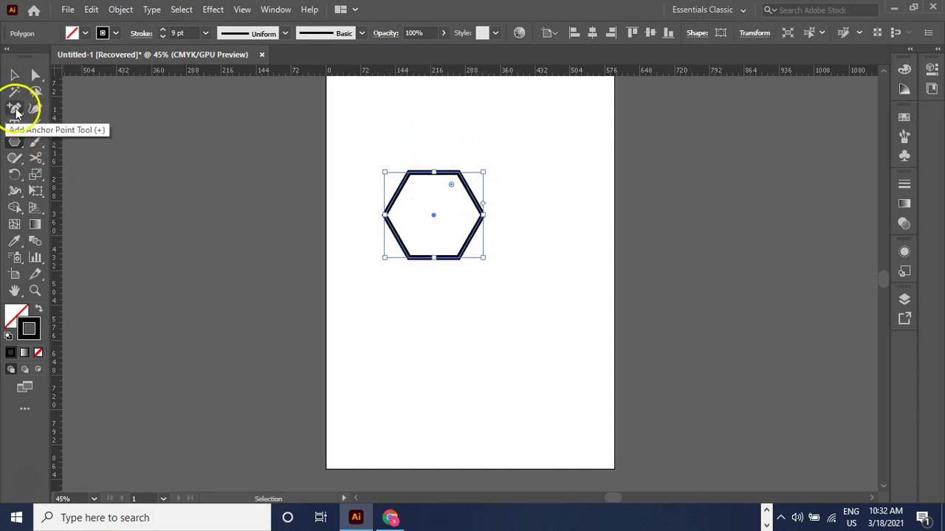
# Add an anchor point at the middle of each of the hexagon's six sides.
pyautogui.click(15, 108)
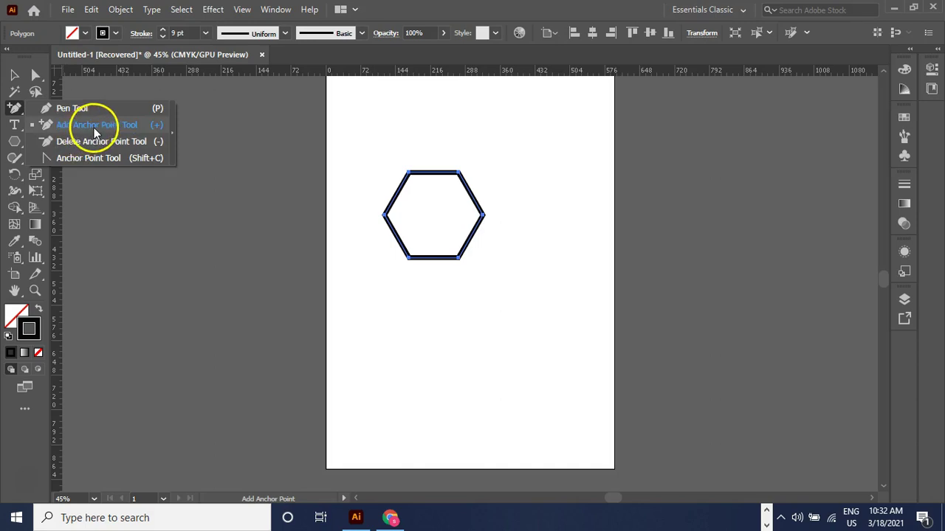
pyautogui.click(95, 126)
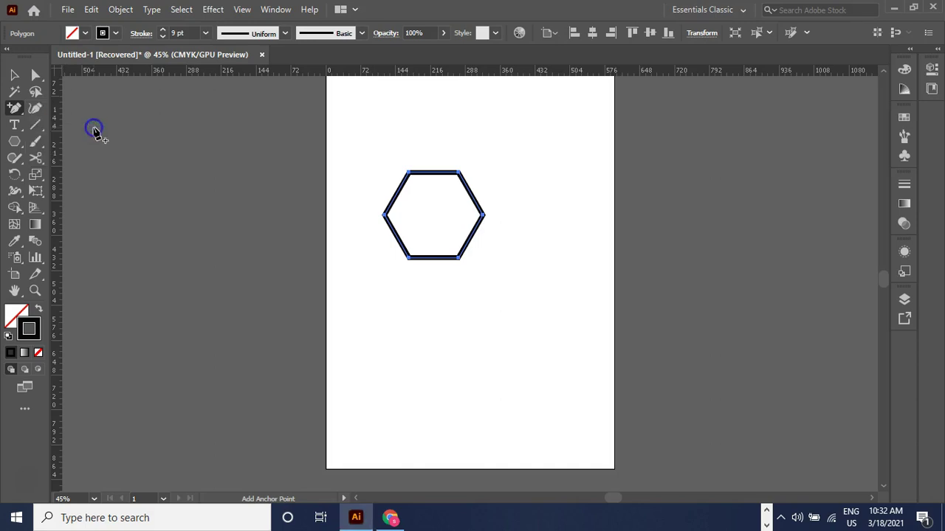
pyautogui.click(397, 192)
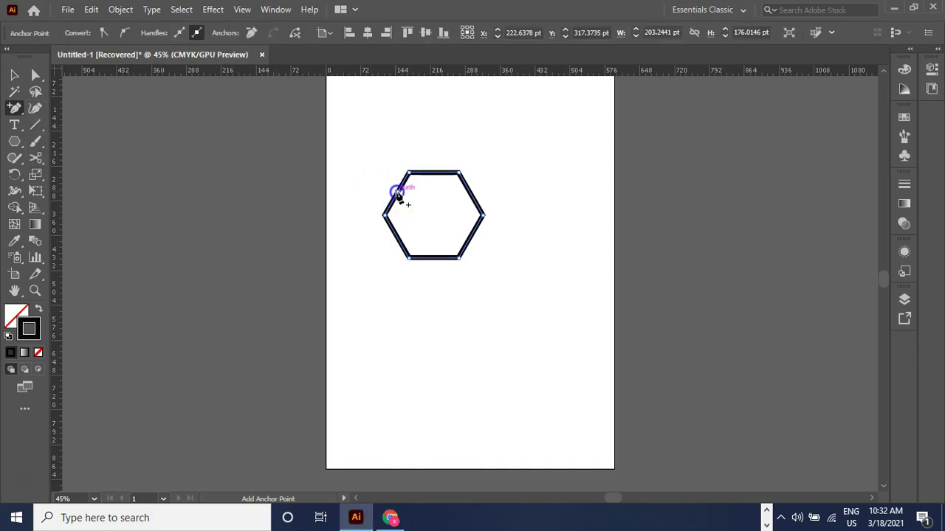
pyautogui.click(437, 174)
pyautogui.click(471, 195)
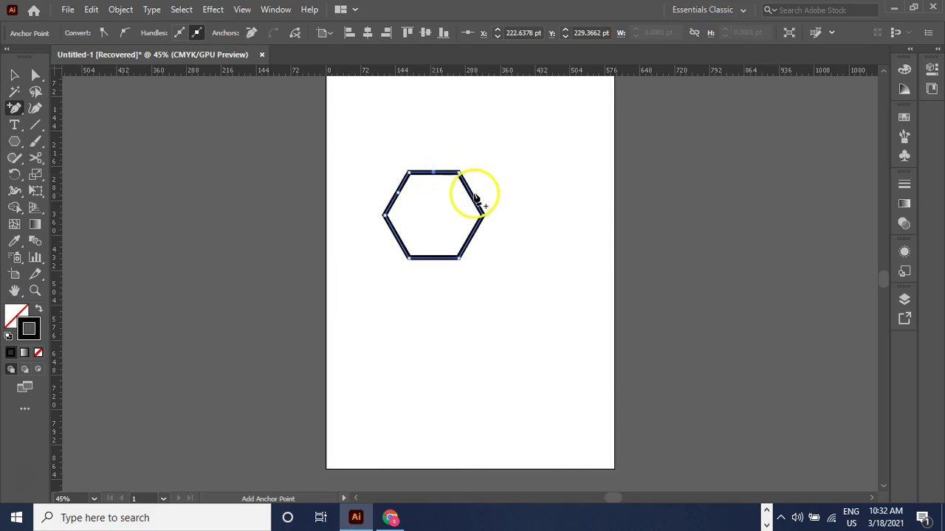
pyautogui.click(472, 237)
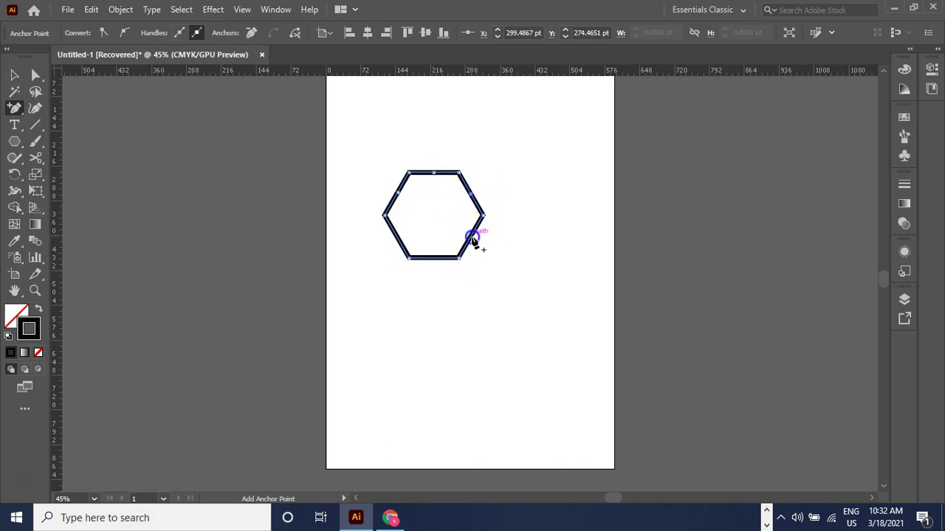
pyautogui.click(434, 258)
pyautogui.click(399, 239)
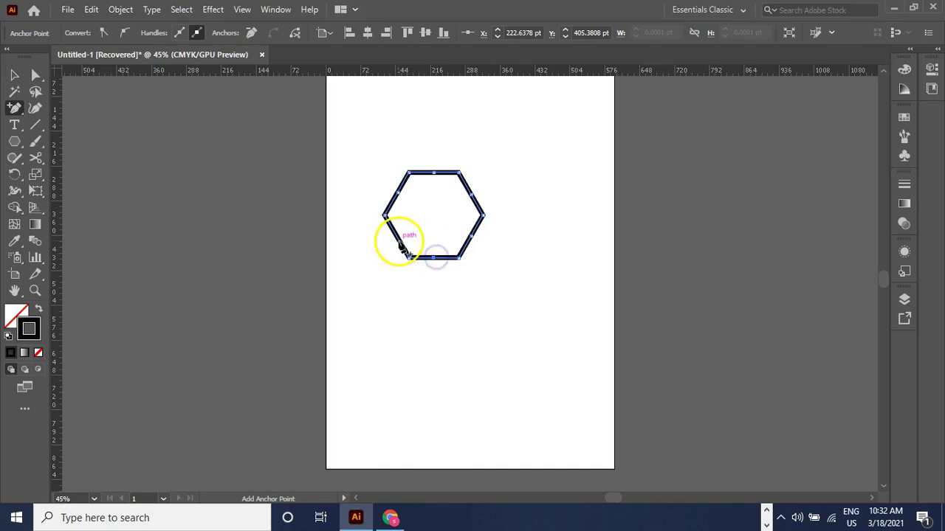
# With Direct Selection, pull the lower-left and upper-left midpoints outward into star tips.
pyautogui.press('v')
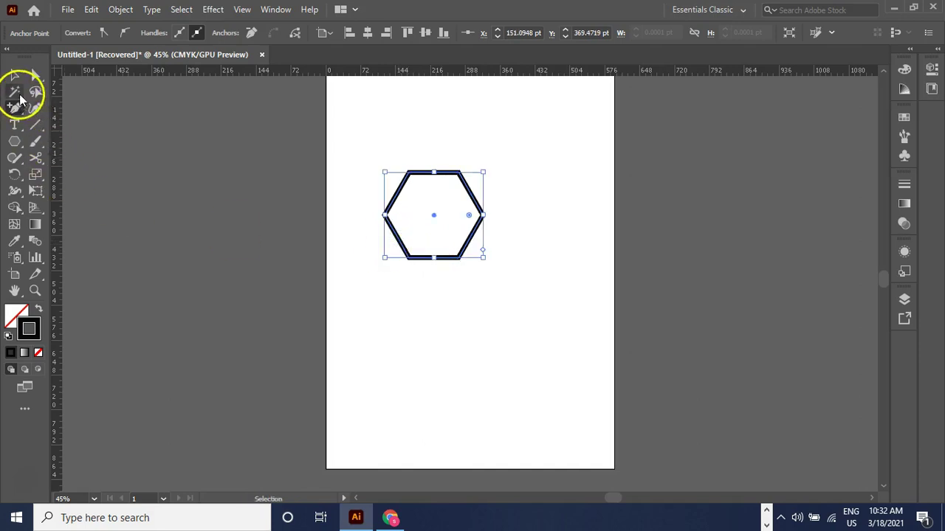
pyautogui.click(35, 74)
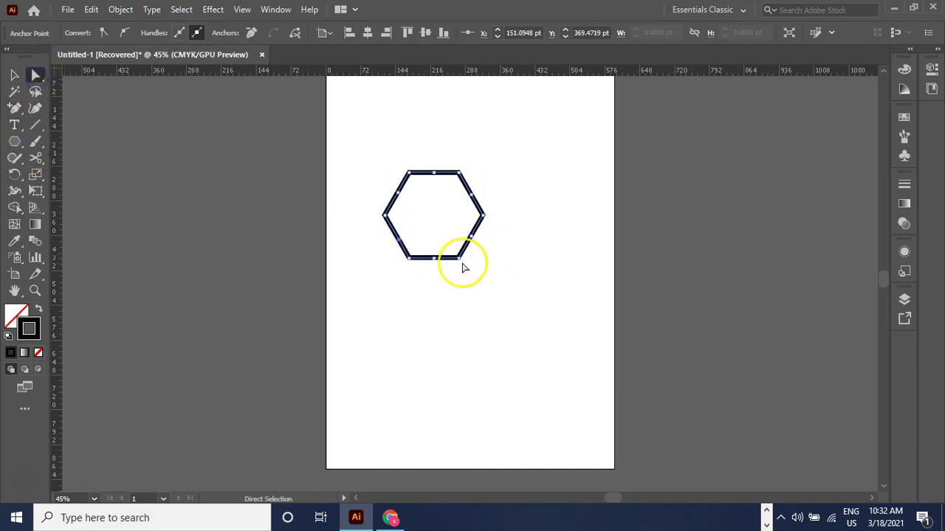
pyautogui.moveTo(399, 240); pyautogui.dragTo(372, 263)
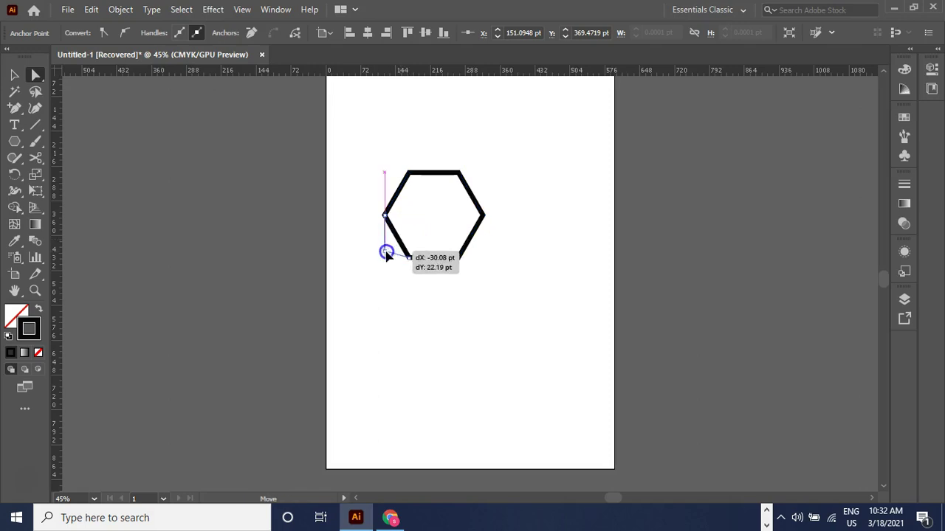
pyautogui.moveTo(383, 215); pyautogui.dragTo(398, 193)
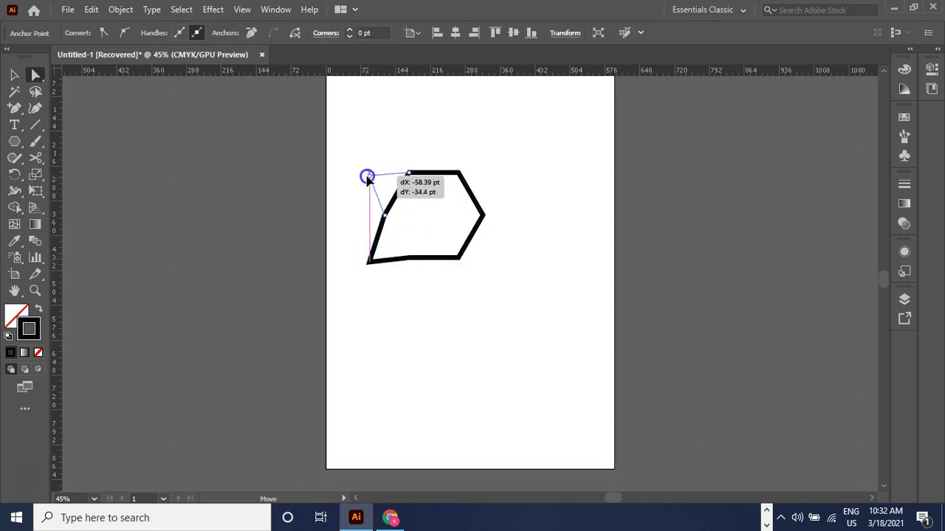
pyautogui.moveTo(399, 194); pyautogui.dragTo(368, 176)
pyautogui.click(459, 169)
# Pull the top, upper-right, lower-right and bottom midpoints outward to complete the six-pointed star.
pyautogui.moveTo(434, 172)
pyautogui.mouseDown()
pyautogui.moveTo(433, 116)
pyautogui.moveTo(434, 144)
pyautogui.mouseUp()
pyautogui.click(472, 193)
pyautogui.moveTo(474, 195)
pyautogui.mouseDown()
pyautogui.moveTo(506, 186)
pyautogui.moveTo(495, 180)
pyautogui.mouseUp()
pyautogui.click(473, 240)
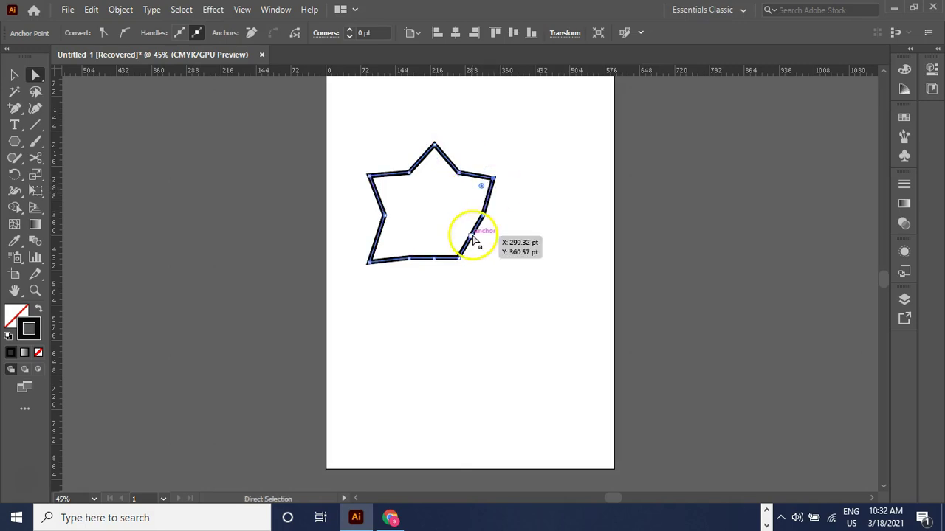
pyautogui.moveTo(474, 241); pyautogui.dragTo(499, 255)
pyautogui.moveTo(432, 258); pyautogui.dragTo(434, 294)
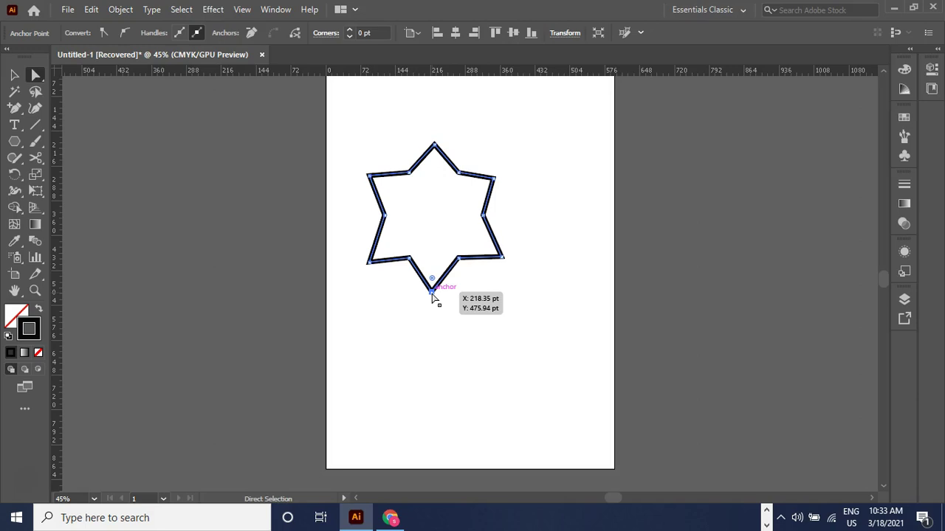
pyautogui.click(379, 309)
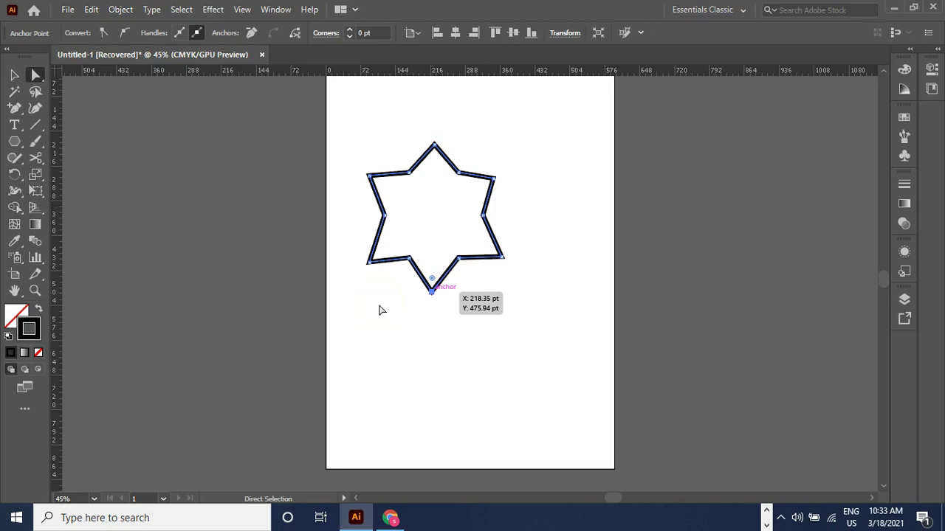